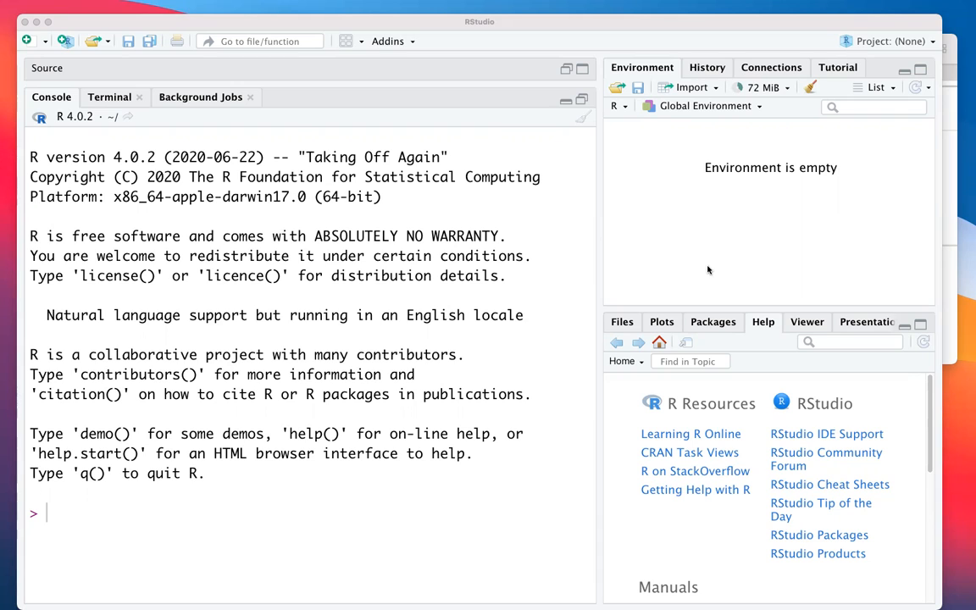
View the R and RStudio icon image in Safari, return to RStudio and highlight the R version and nickname in the console.
{"action": "left_click", "coordinate": [948, 264]}
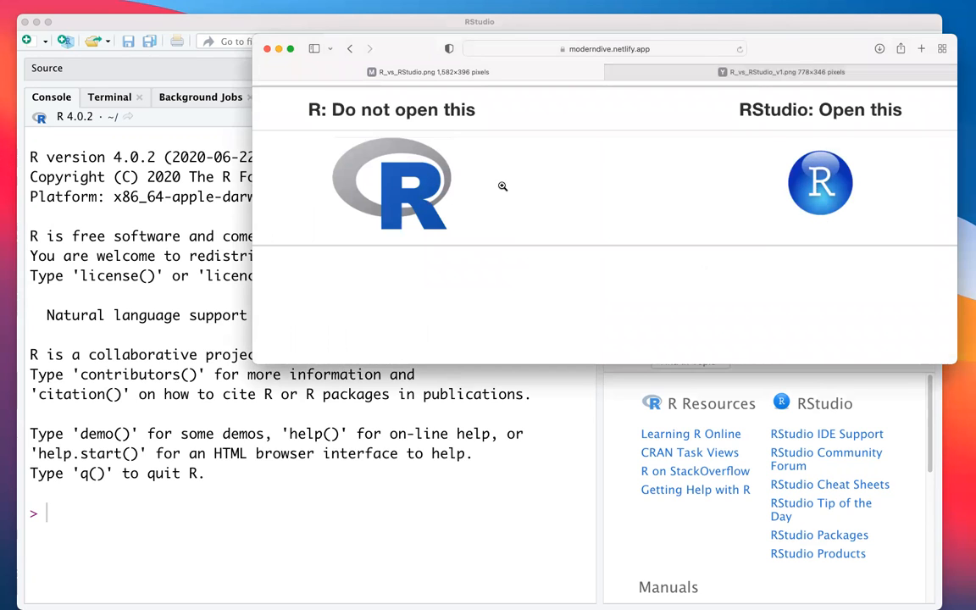
{"action": "left_click", "coordinate": [501, 416]}
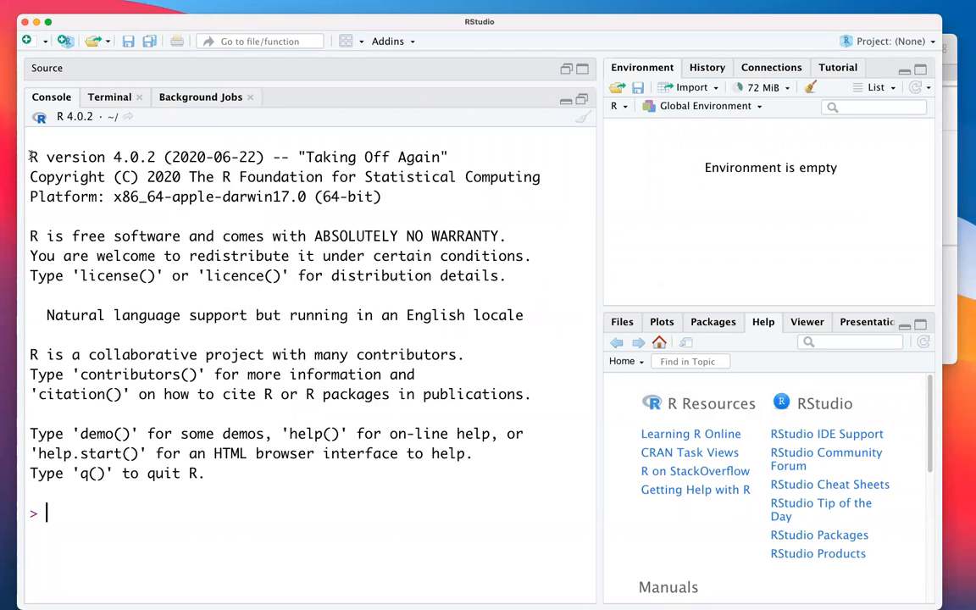
{"action": "left_click_drag", "start_coordinate": [30, 157], "coordinate": [156, 157]}
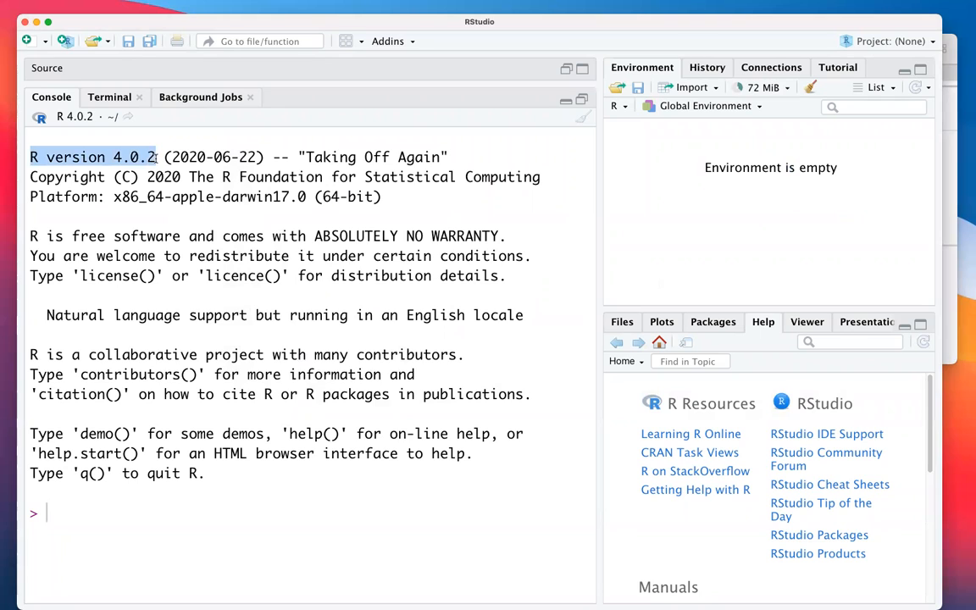
{"action": "left_click_drag", "start_coordinate": [307, 157], "coordinate": [444, 157]}
{"action": "left_click", "coordinate": [214, 224]}
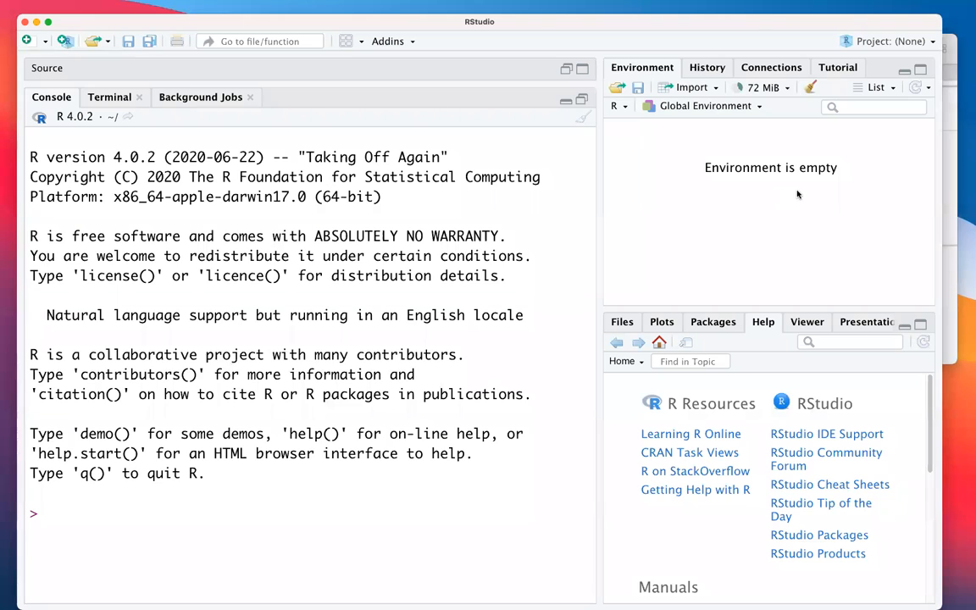
View the Plots pane, switch to Safari to compare the engine/dashboard analogy with the R and RStudio icons, and return to RStudio.
{"action": "left_click", "coordinate": [628, 327]}
{"action": "left_click", "coordinate": [661, 324]}
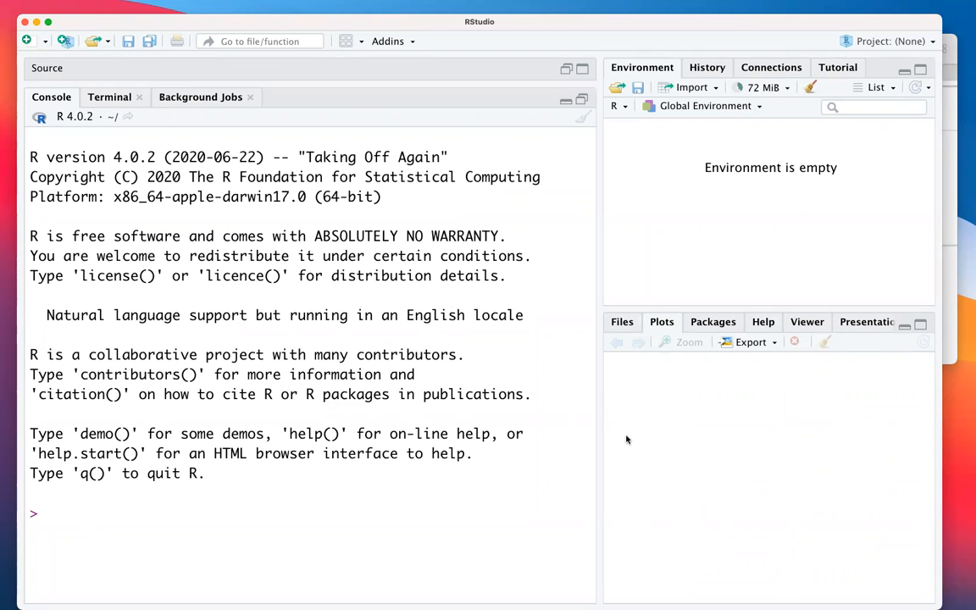
{"action": "left_click", "coordinate": [949, 312]}
{"action": "left_click", "coordinate": [691, 71]}
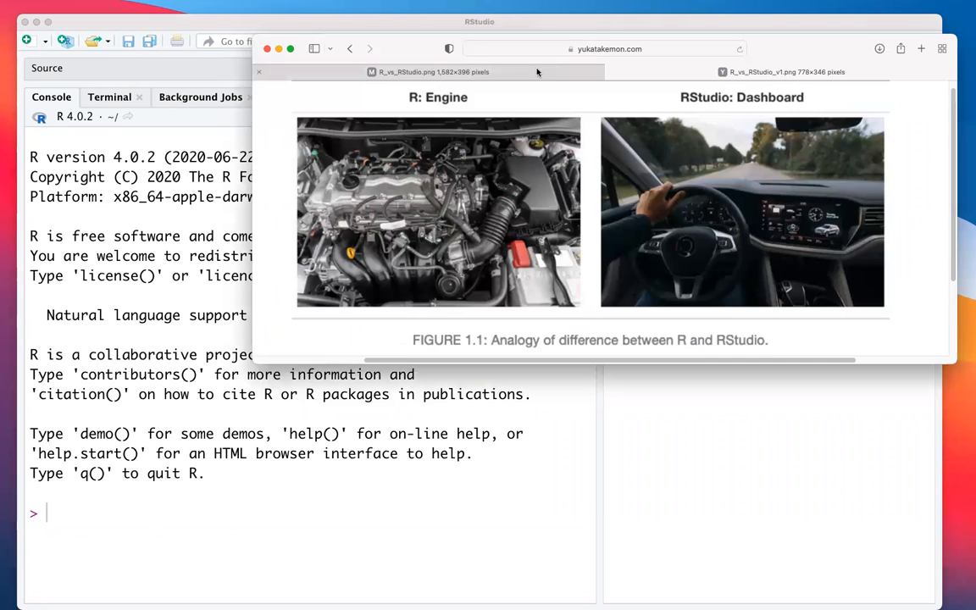
{"action": "left_click", "coordinate": [480, 66]}
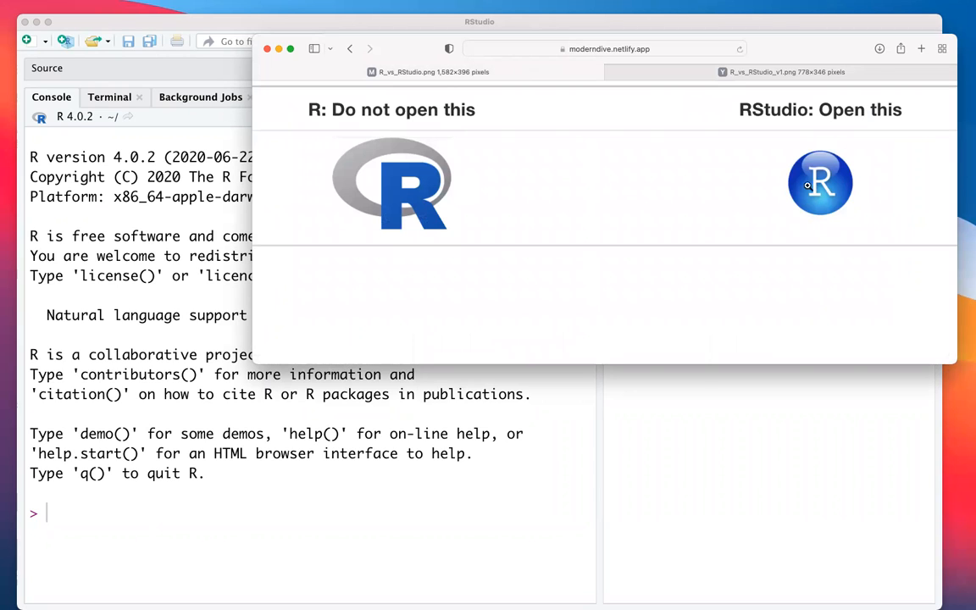
{"action": "left_click", "coordinate": [741, 416]}
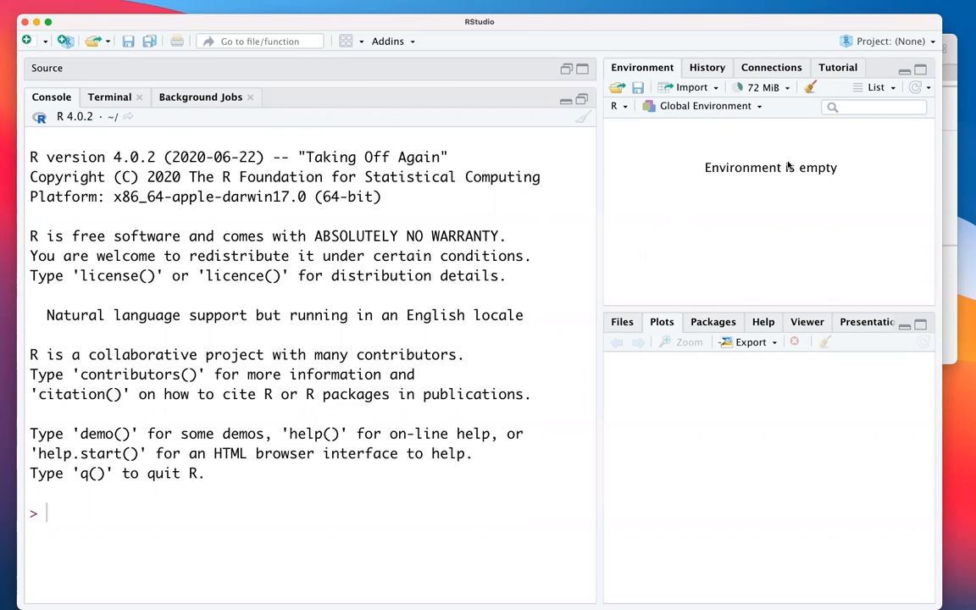
View the Viewer, Plots and Help panes in turn.
{"action": "left_click", "coordinate": [805, 323]}
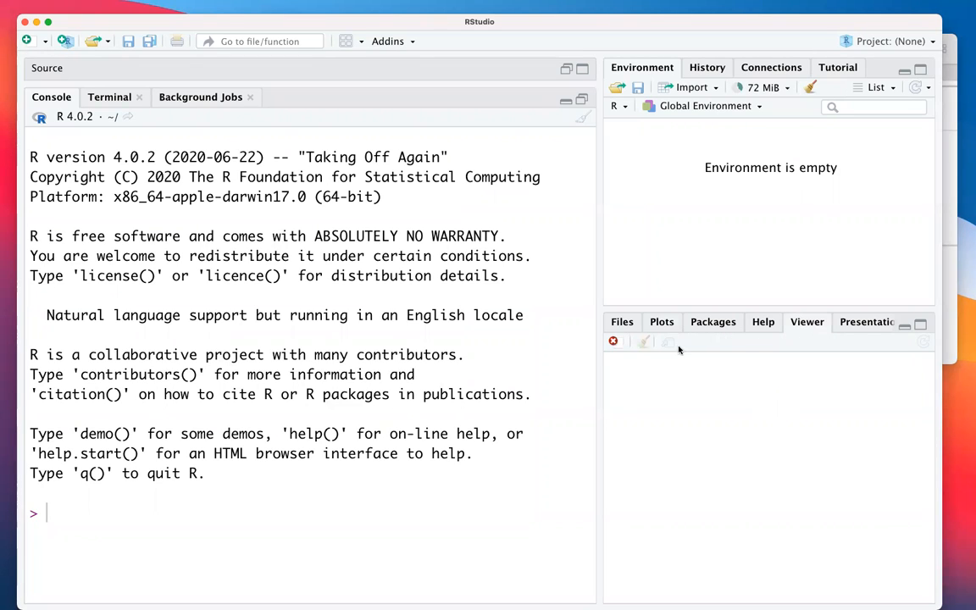
{"action": "left_click", "coordinate": [662, 322]}
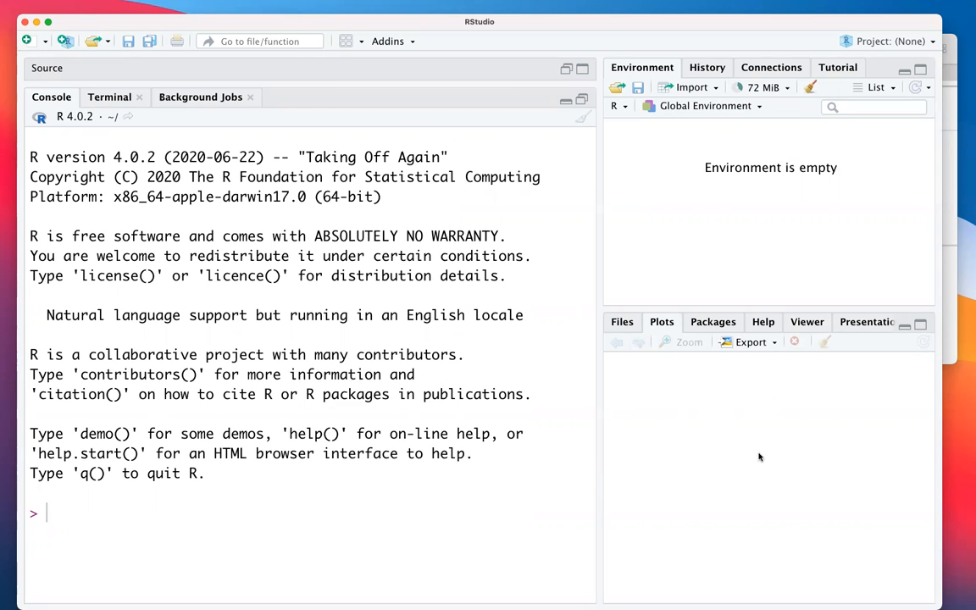
{"action": "left_click", "coordinate": [763, 323]}
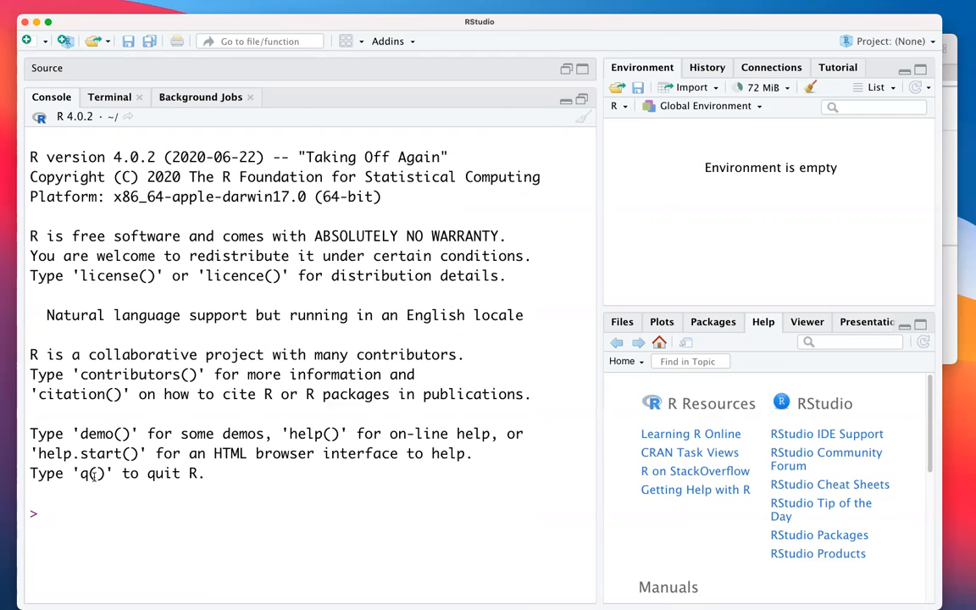
Evaluate 1 + 1 in the R console.
{"action": "type", "text": "1 + 1"}
{"action": "key", "text": "Return"}
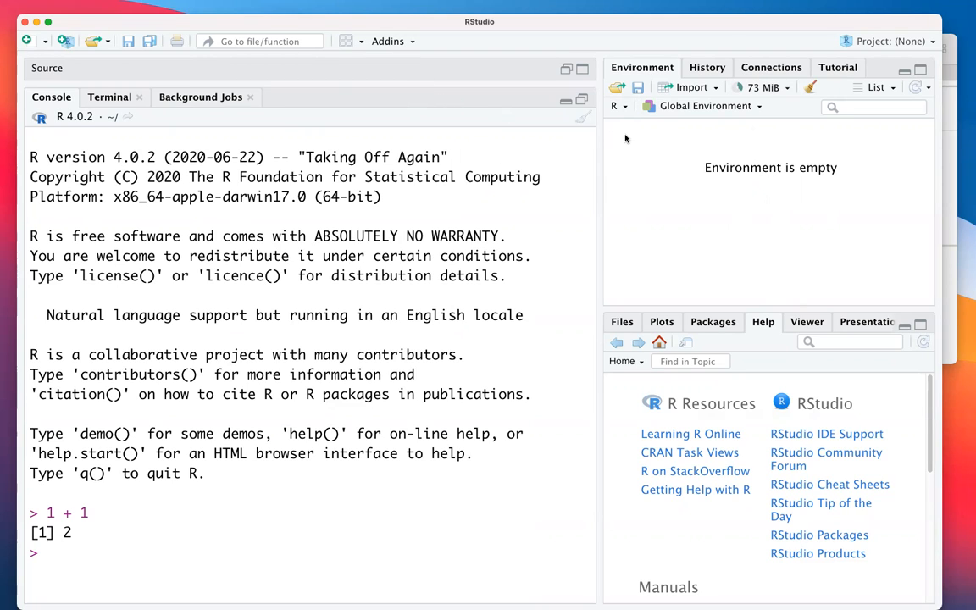
Browse the previously run commands in the History, and view the Home folder's files and the Viewer pane.
{"action": "left_click", "coordinate": [702, 71]}
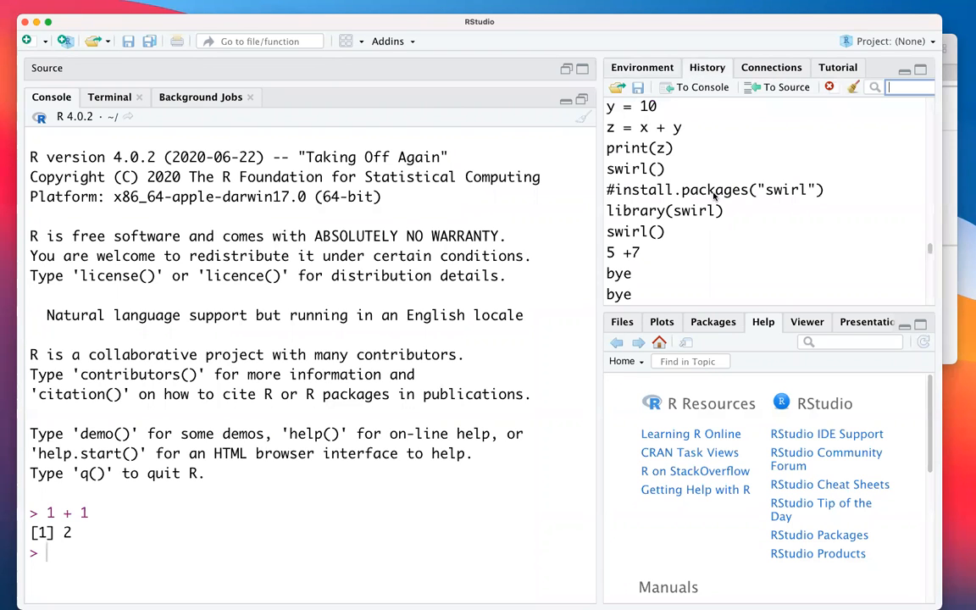
{"action": "scroll", "coordinate": [714, 196], "scroll_direction": "up", "scroll_amount": 2}
{"action": "scroll", "coordinate": [714, 196], "scroll_direction": "up", "scroll_amount": 2}
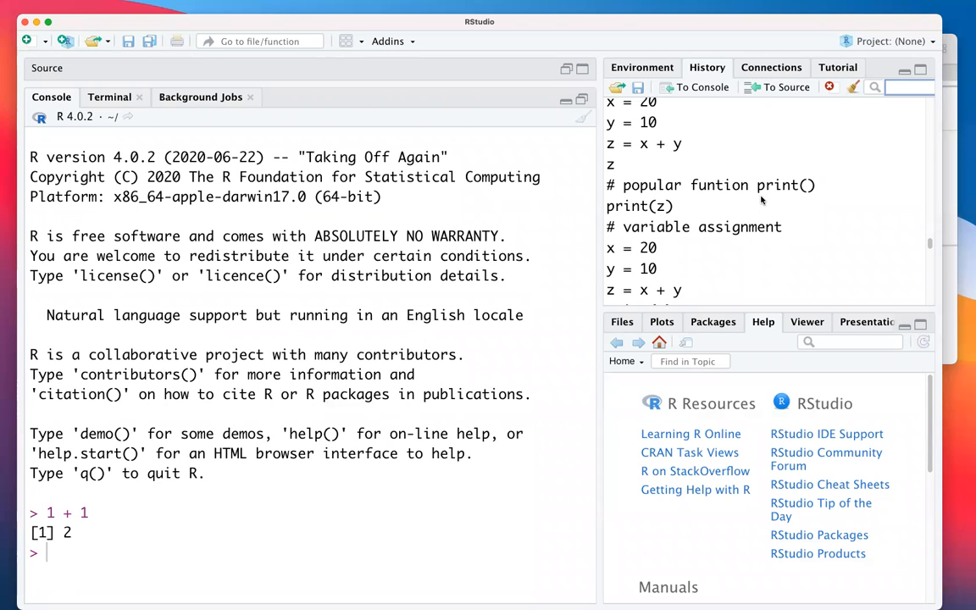
{"action": "scroll", "coordinate": [762, 200], "scroll_direction": "down", "scroll_amount": 1}
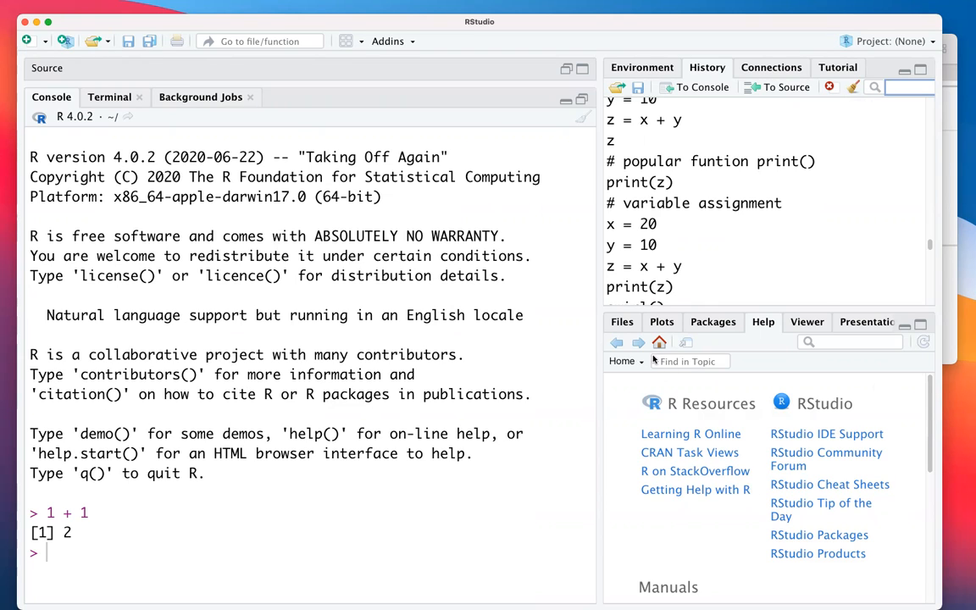
{"action": "left_click", "coordinate": [622, 322]}
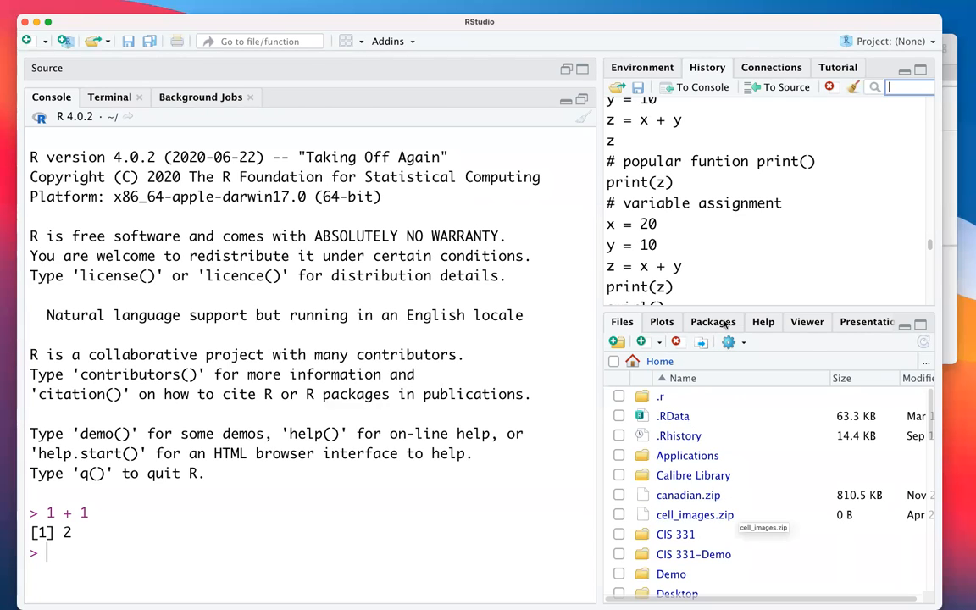
{"action": "left_click", "coordinate": [807, 327]}
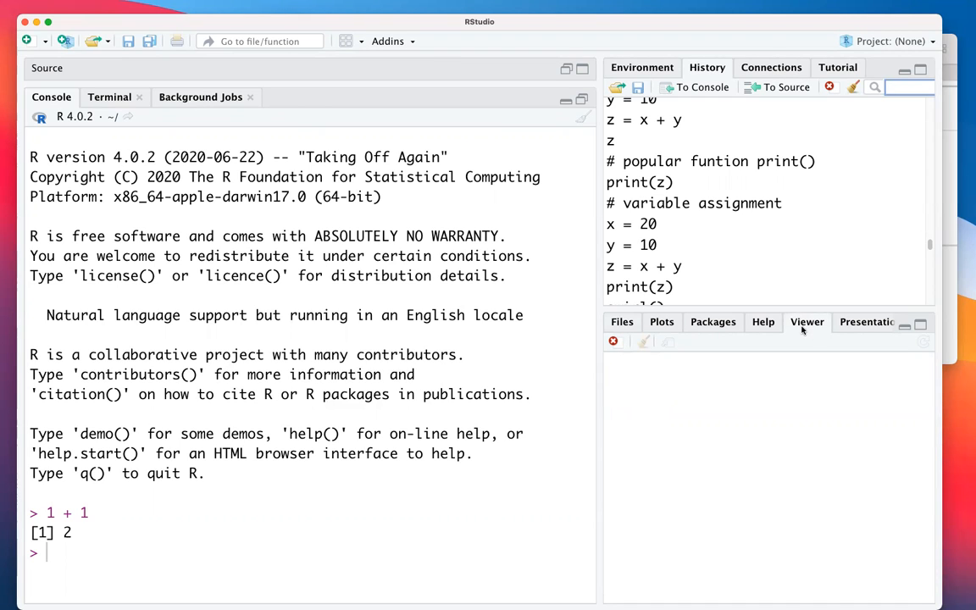
Search the R help for the square root function sqrt and display its documentation.
{"action": "left_click", "coordinate": [762, 323]}
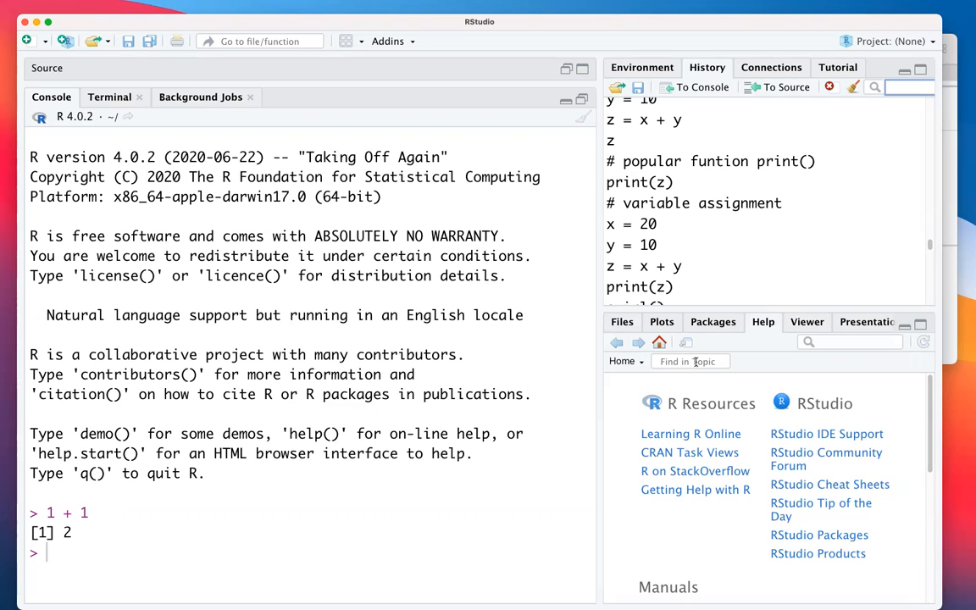
{"action": "left_click", "coordinate": [852, 343]}
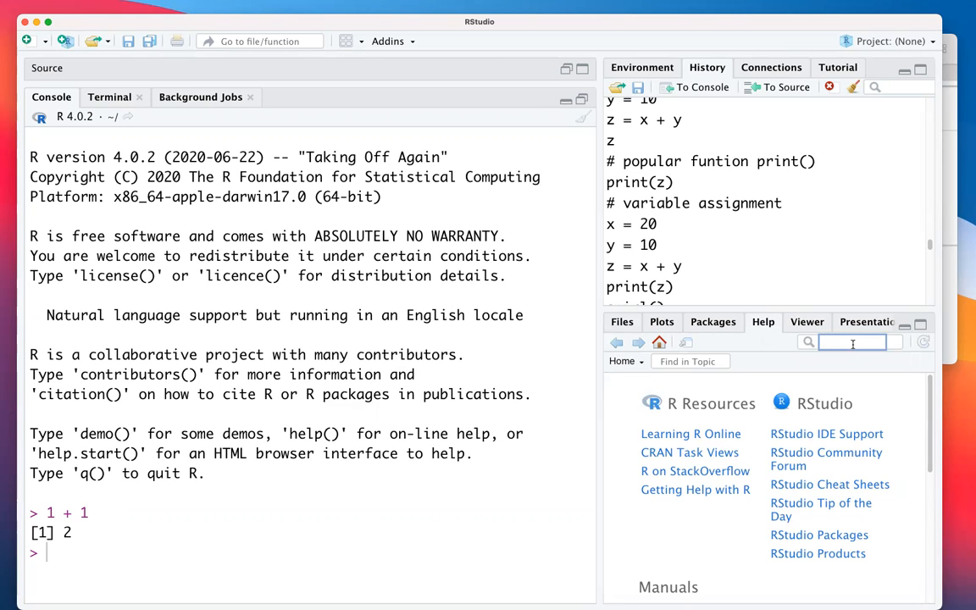
{"action": "type", "text": "sqa"}
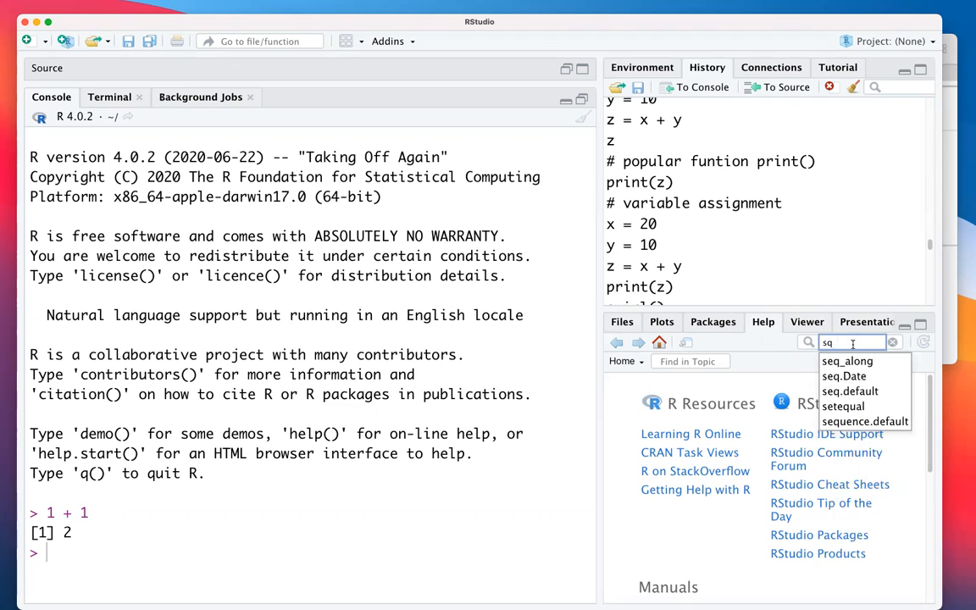
{"action": "type", "text": "are"}
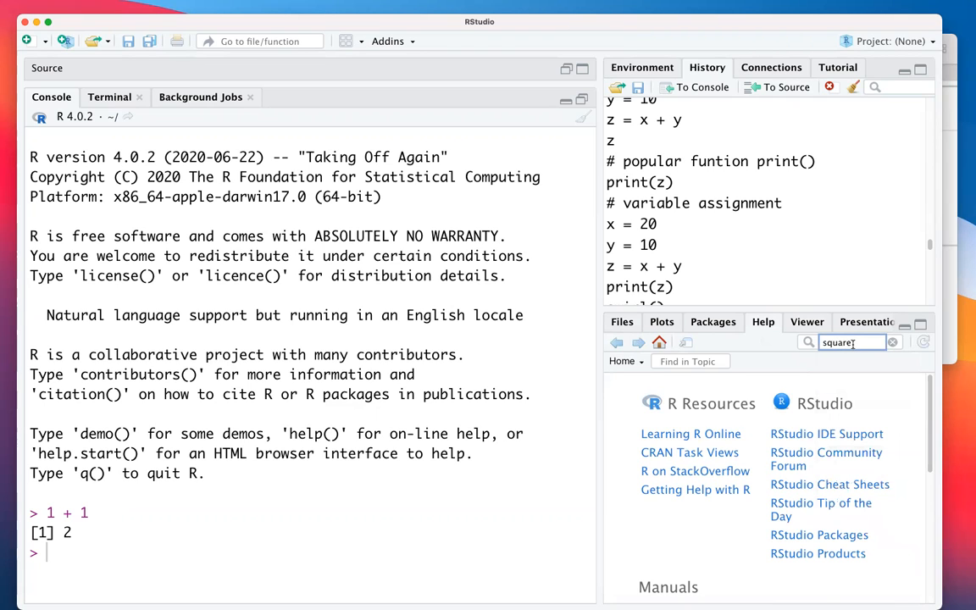
{"action": "key", "text": "BackSpace"}
{"action": "key", "text": "BackSpace"}
{"action": "key", "text": "BackSpace"}
{"action": "key", "text": "BackSpace"}
{"action": "key", "text": "Down"}
{"action": "key", "text": "Return"}
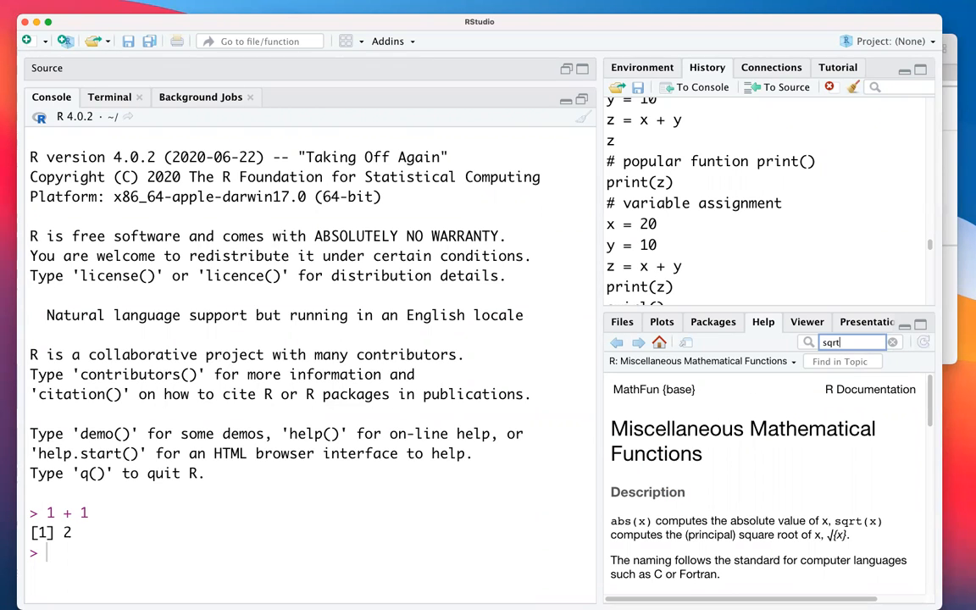
View the Plots pane and its export options without choosing one.
{"action": "left_click", "coordinate": [662, 322]}
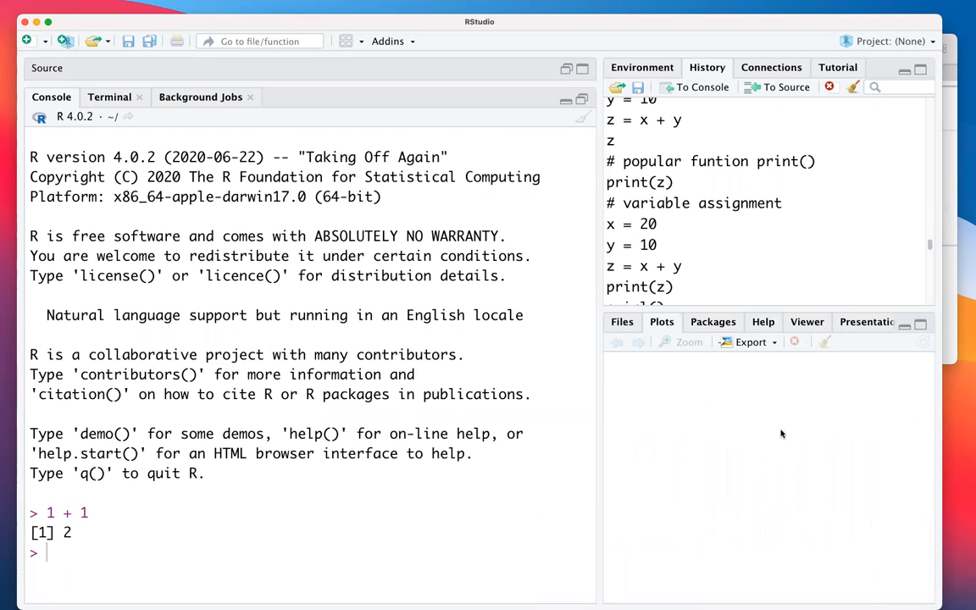
{"action": "left_click", "coordinate": [774, 342]}
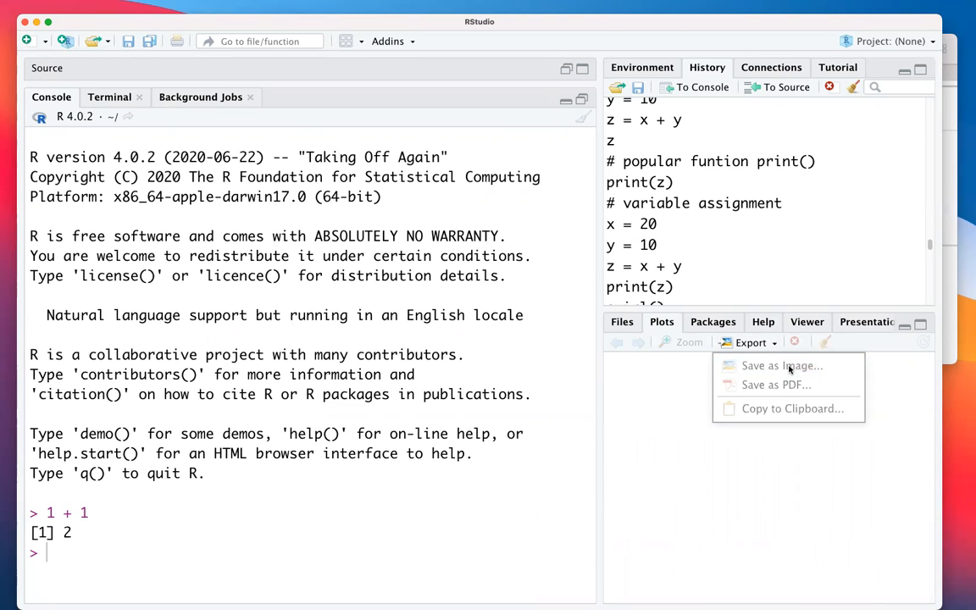
{"action": "left_click", "coordinate": [693, 459]}
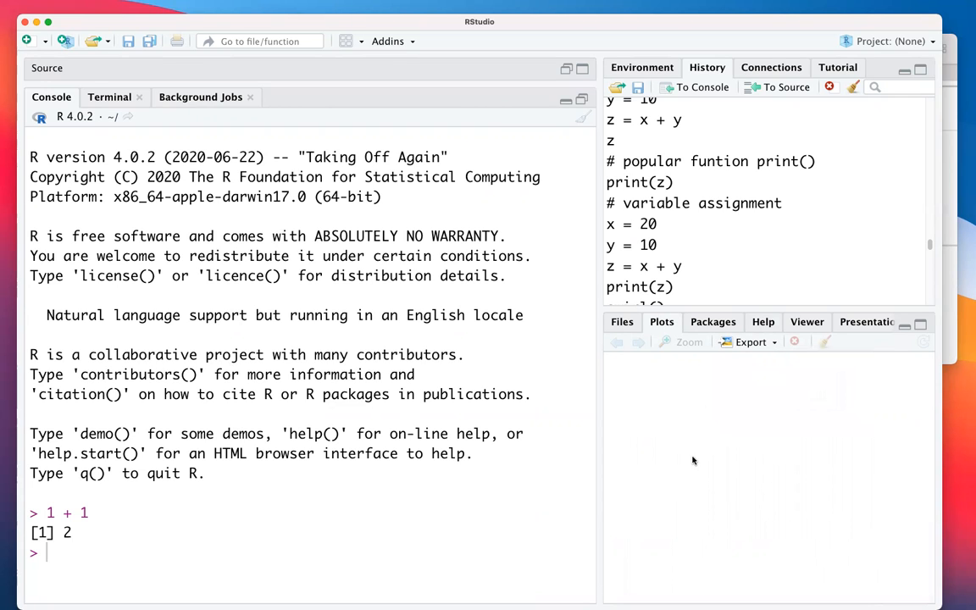
Browse the list of installed R packages.
{"action": "left_click", "coordinate": [720, 322]}
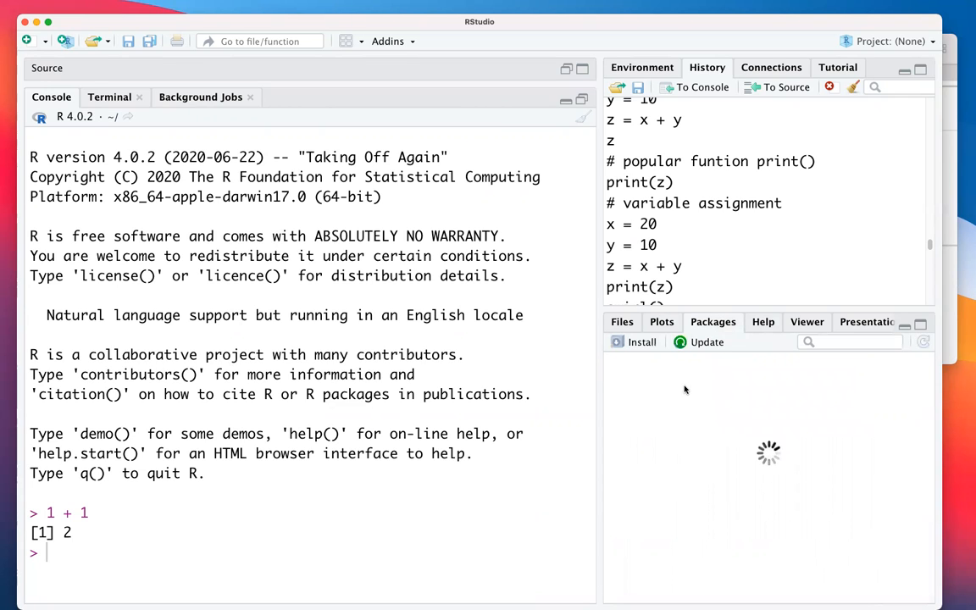
{"action": "scroll", "coordinate": [741, 462], "scroll_direction": "down", "scroll_amount": 15}
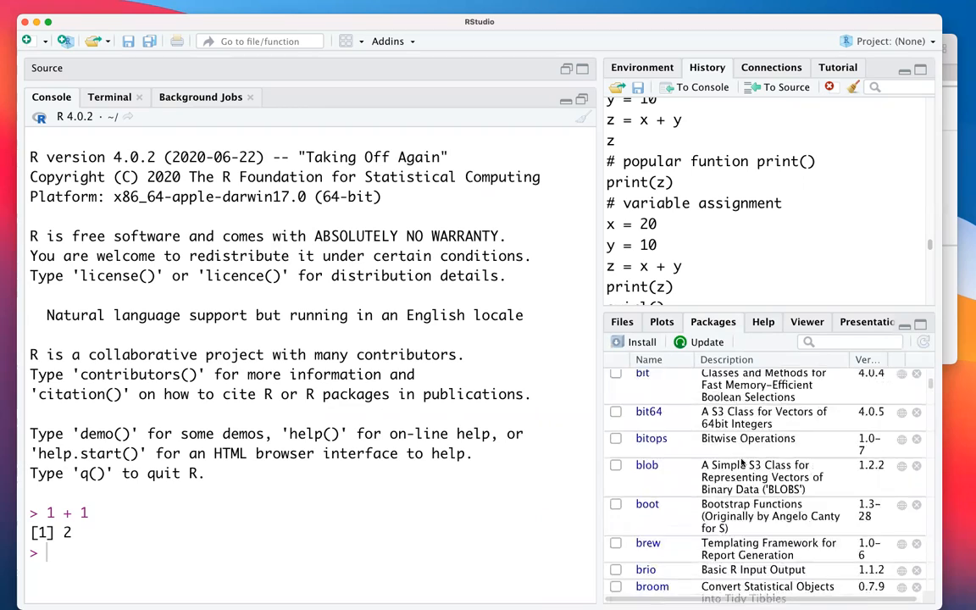
{"action": "scroll", "coordinate": [742, 462], "scroll_direction": "down", "scroll_amount": 10}
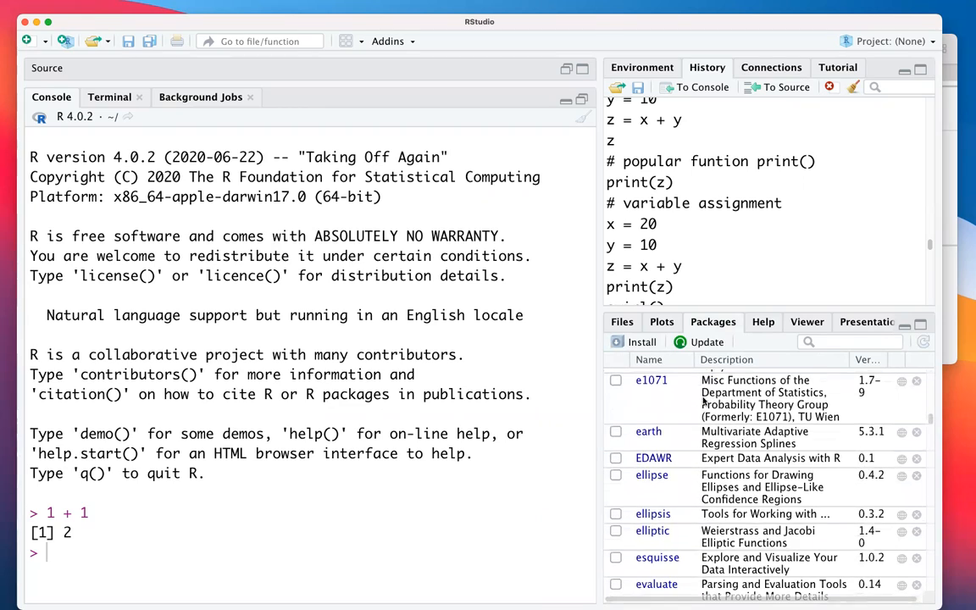
Enter ggplot2 as the package to install from the CRAN repository, and cancel the installation.
{"action": "left_click", "coordinate": [642, 343]}
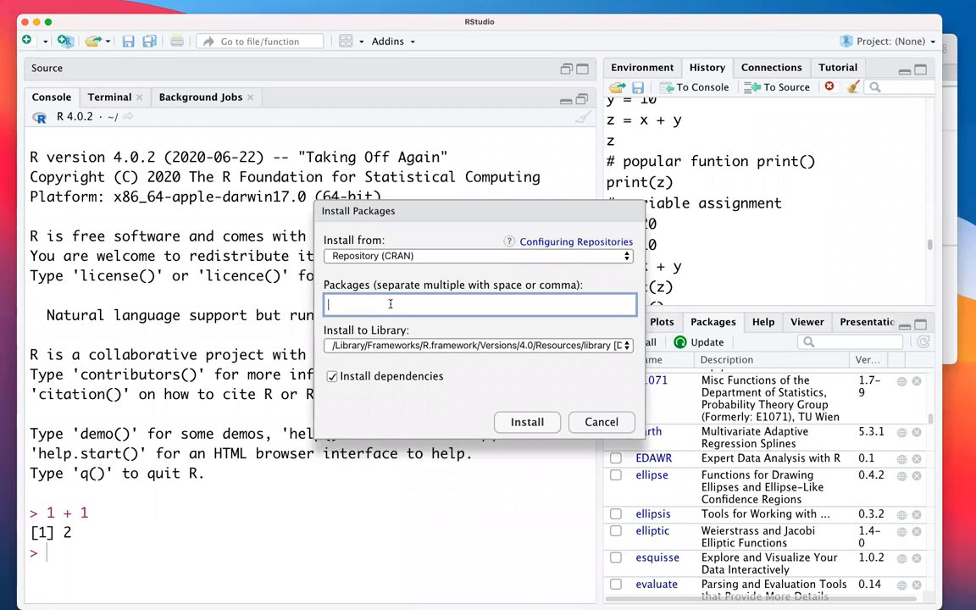
{"action": "type", "text": "ggplot"}
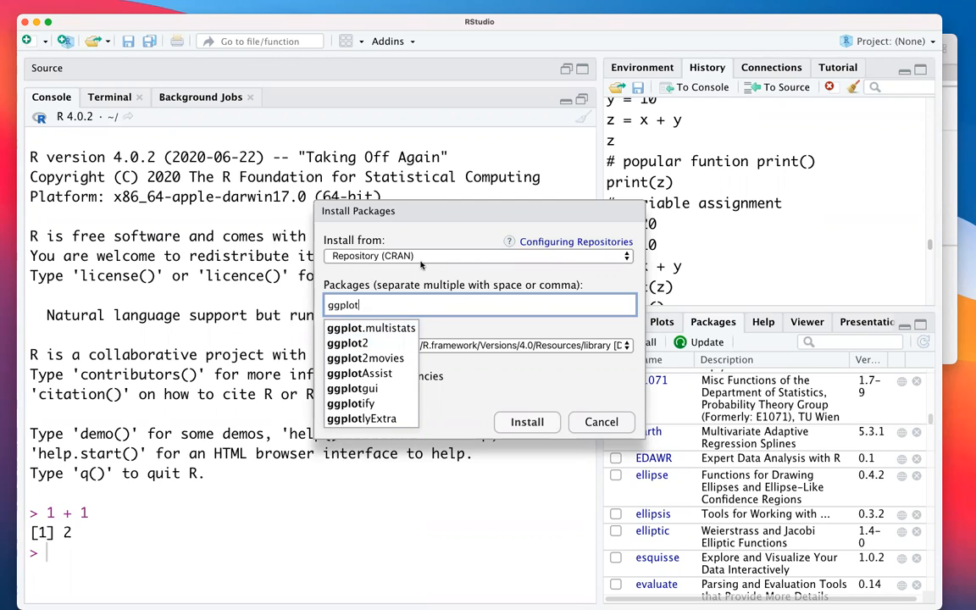
{"action": "left_click", "coordinate": [371, 344]}
{"action": "left_click", "coordinate": [603, 422]}
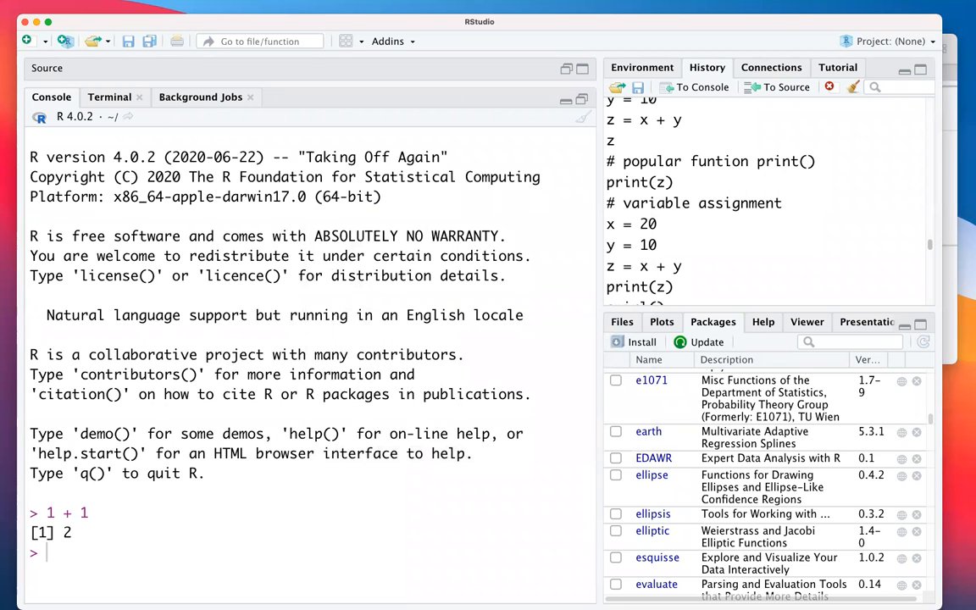
Expand the source pane over the console to show a blank, untitled R script.
{"action": "left_click_drag", "start_coordinate": [467, 274], "coordinate": [471, 274]}
{"action": "left_click", "coordinate": [583, 70]}
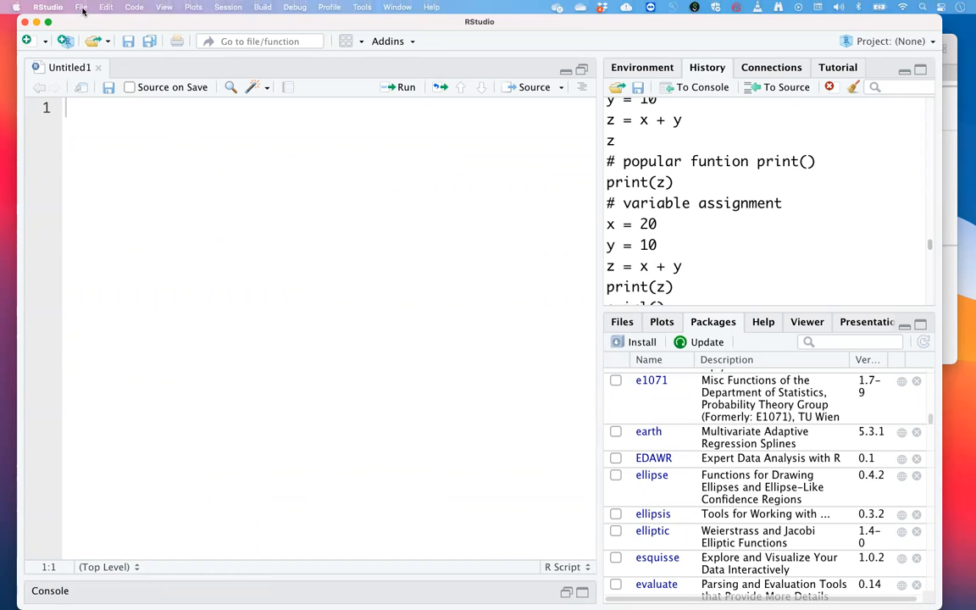
Create a second blank R script and close it again.
{"action": "left_click", "coordinate": [82, 7]}
{"action": "mouse_move", "coordinate": [89, 24]}
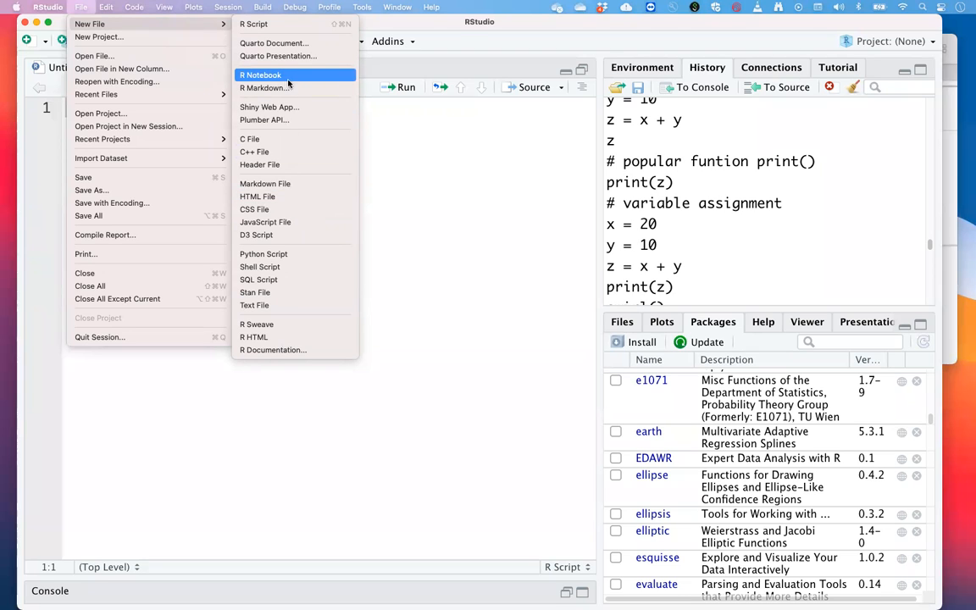
{"action": "left_click", "coordinate": [274, 30]}
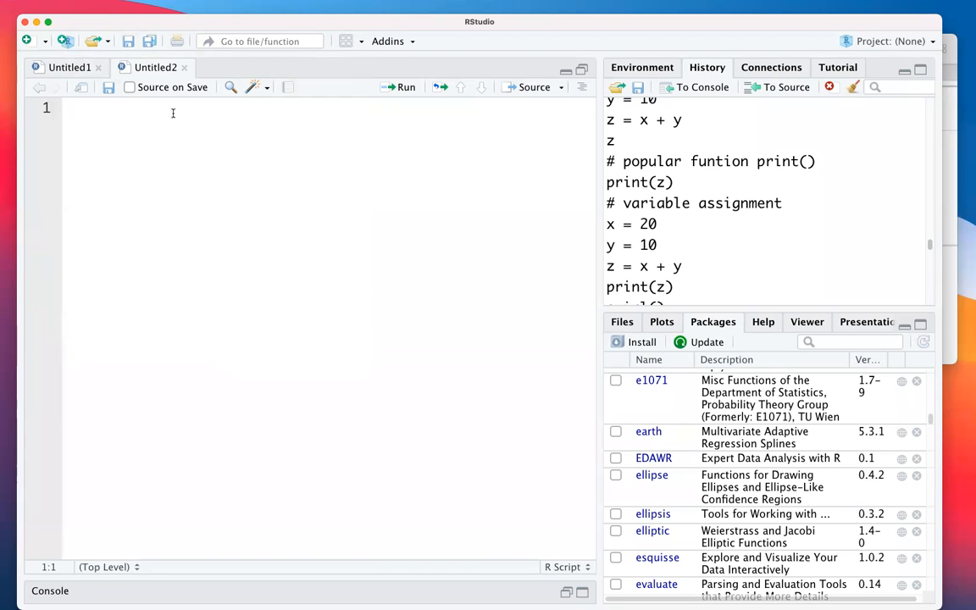
{"action": "left_click", "coordinate": [185, 67]}
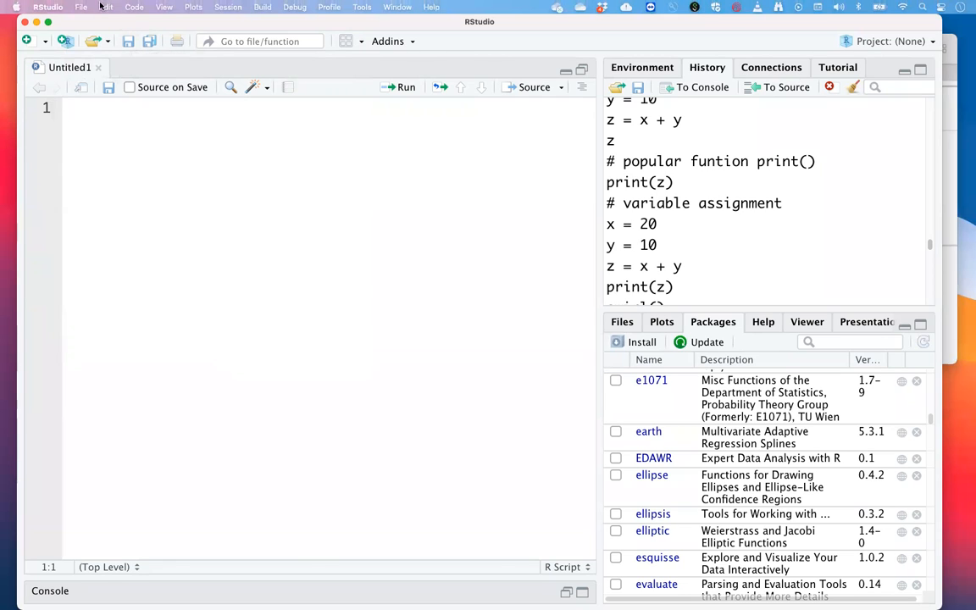
Save the blank R script to the Desktop under the name my-first-script.
{"action": "left_click", "coordinate": [82, 7]}
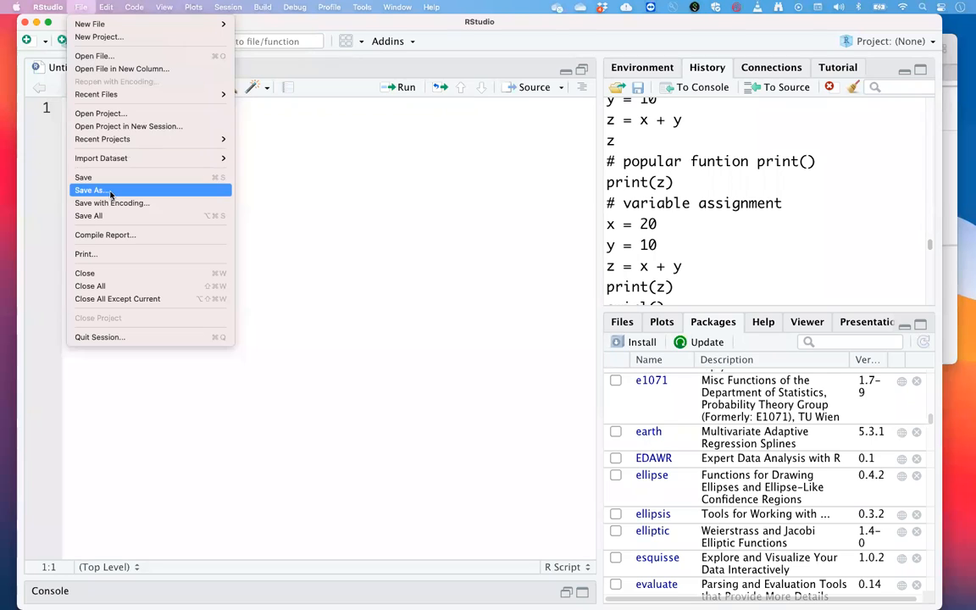
{"action": "left_click", "coordinate": [93, 189]}
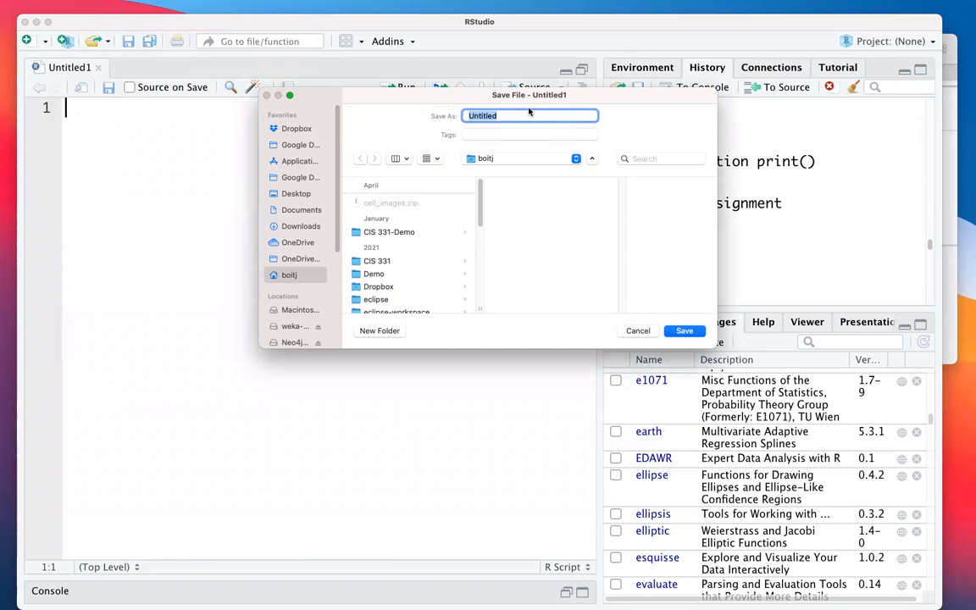
{"action": "type", "text": "my-first-script"}
{"action": "left_click", "coordinate": [305, 196]}
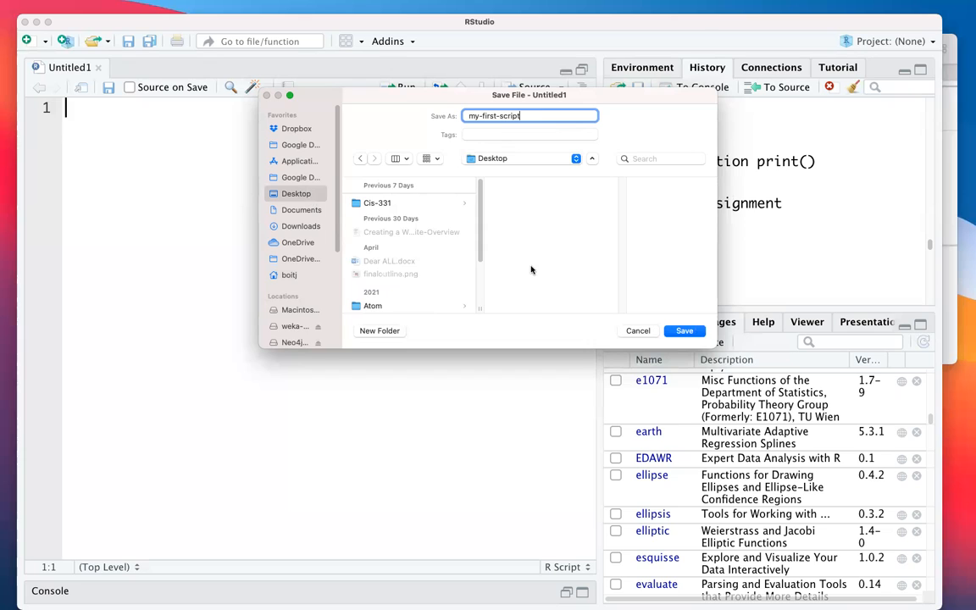
{"action": "left_click", "coordinate": [685, 330]}
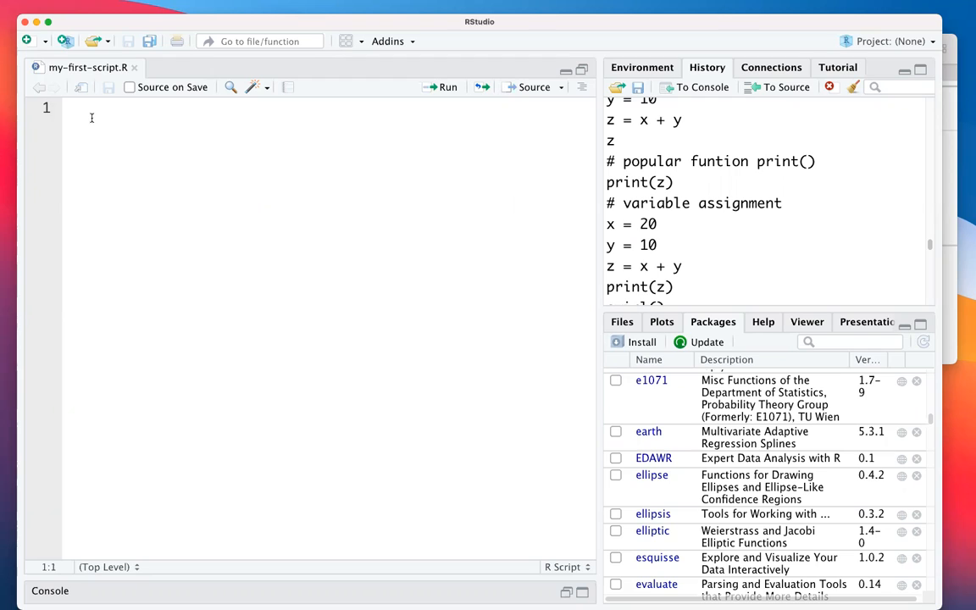
Write the expression 1 + 1 on the first line of the script.
{"action": "type", "text": "1 "}
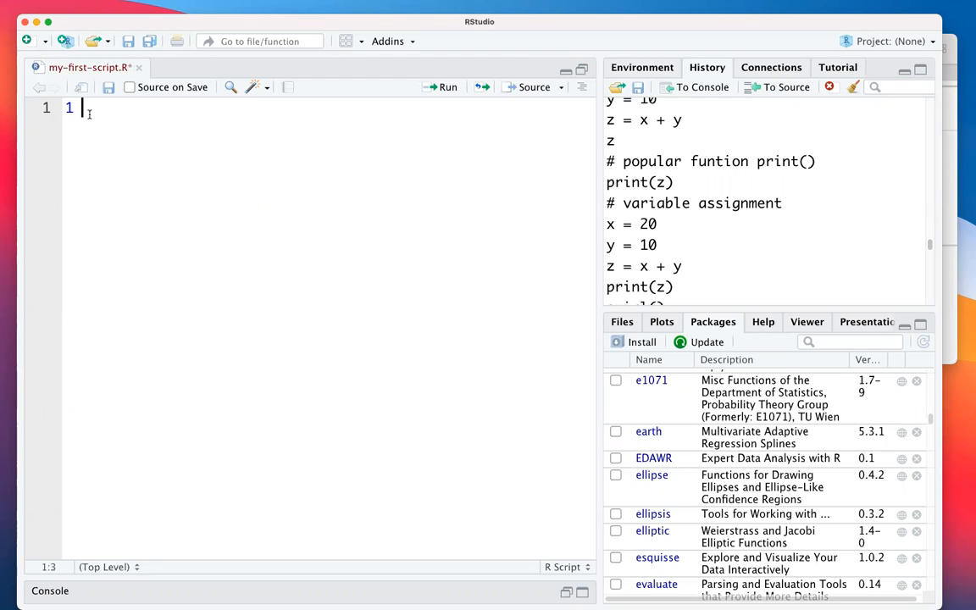
{"action": "type", "text": "+1"}
{"action": "left_click", "coordinate": [90, 113]}
{"action": "left_click", "coordinate": [154, 106]}
Run the script's 1 + 1 line and clear the console output.
{"action": "left_click_drag", "start_coordinate": [107, 109], "coordinate": [48, 113]}
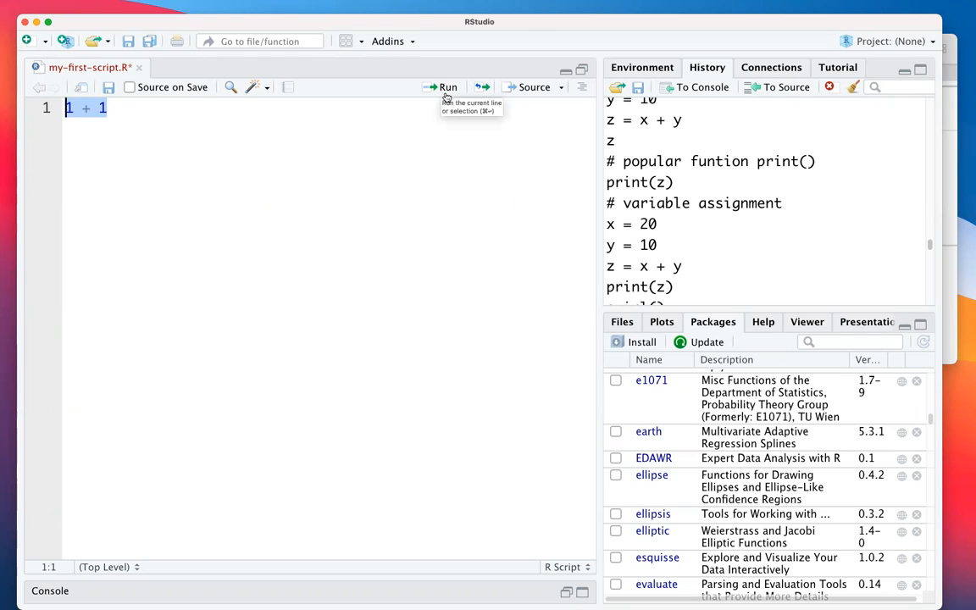
{"action": "left_click", "coordinate": [213, 108]}
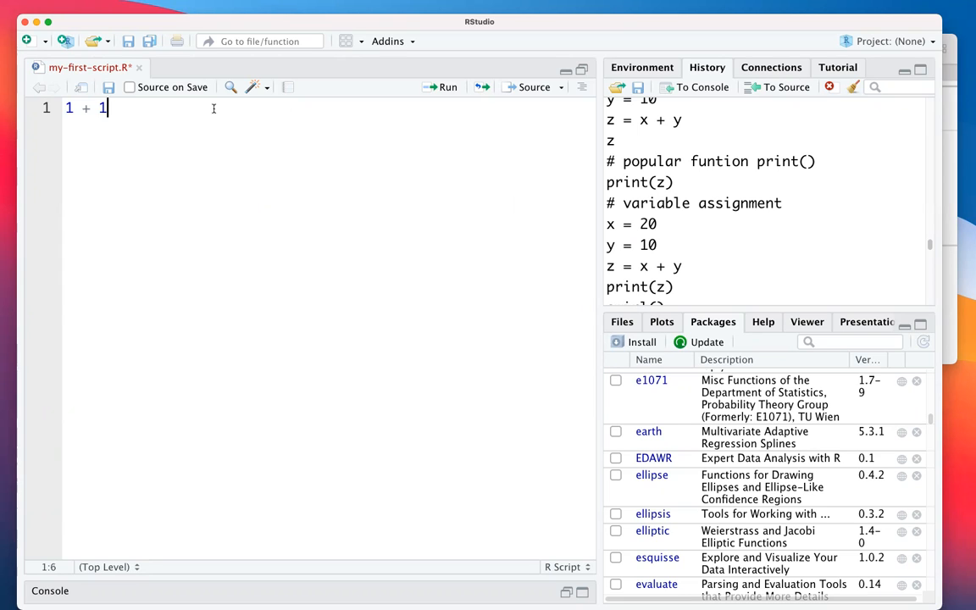
{"action": "key", "text": "super+Return"}
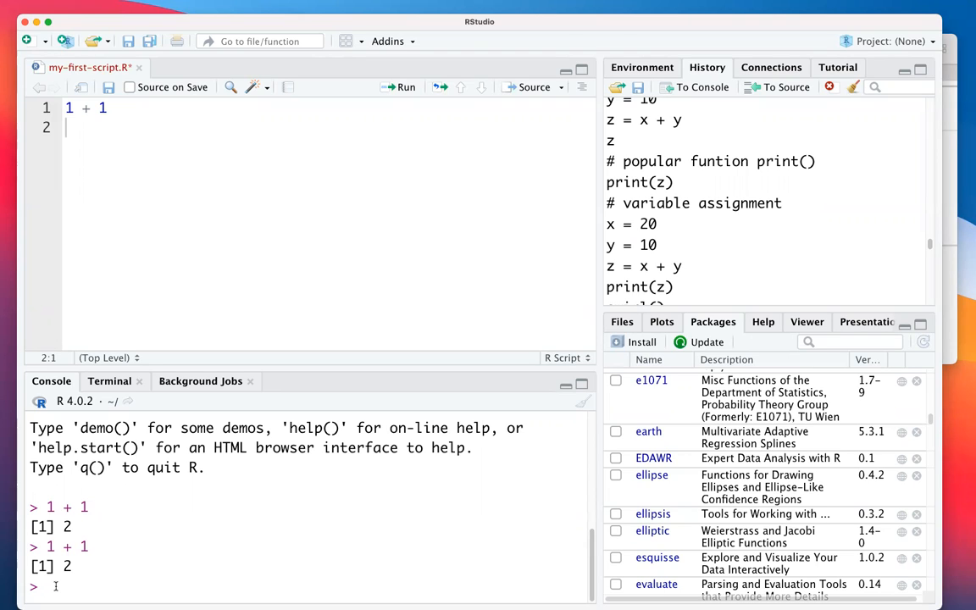
{"action": "key", "text": "ctrl+l"}
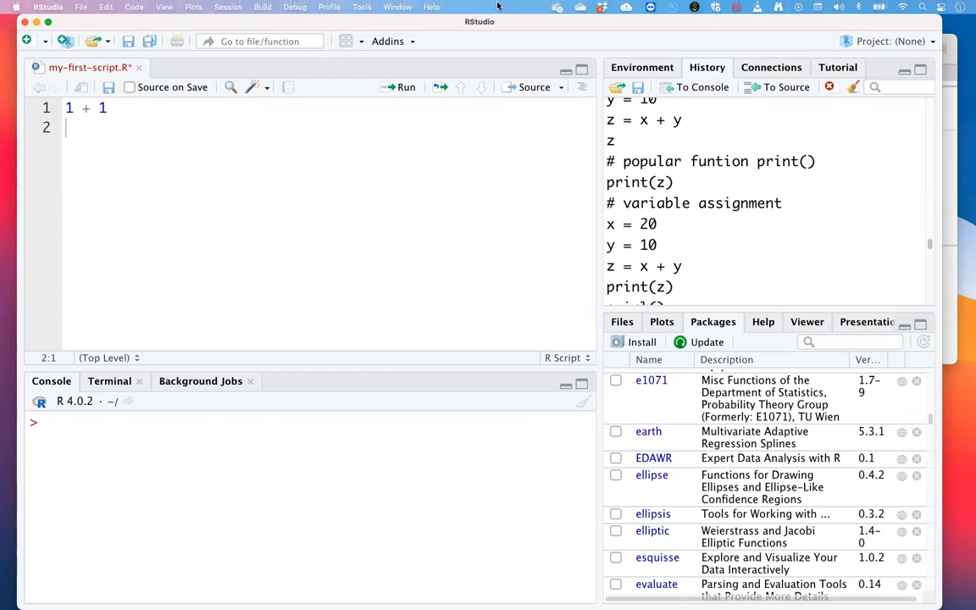
Open the global options and show the appearance settings.
{"action": "left_click", "coordinate": [429, 7]}
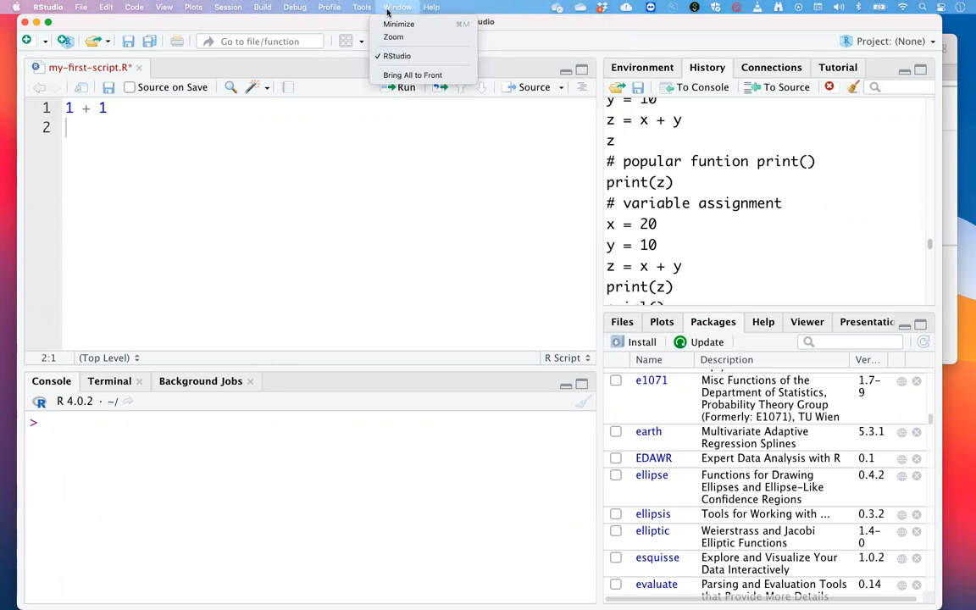
{"action": "mouse_move", "coordinate": [362, 10]}
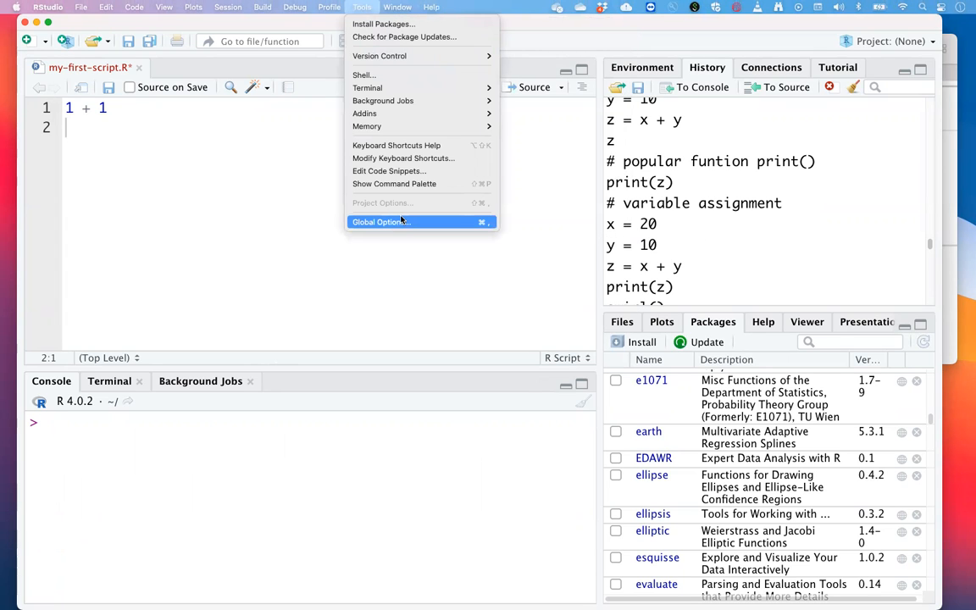
{"action": "left_click", "coordinate": [402, 221]}
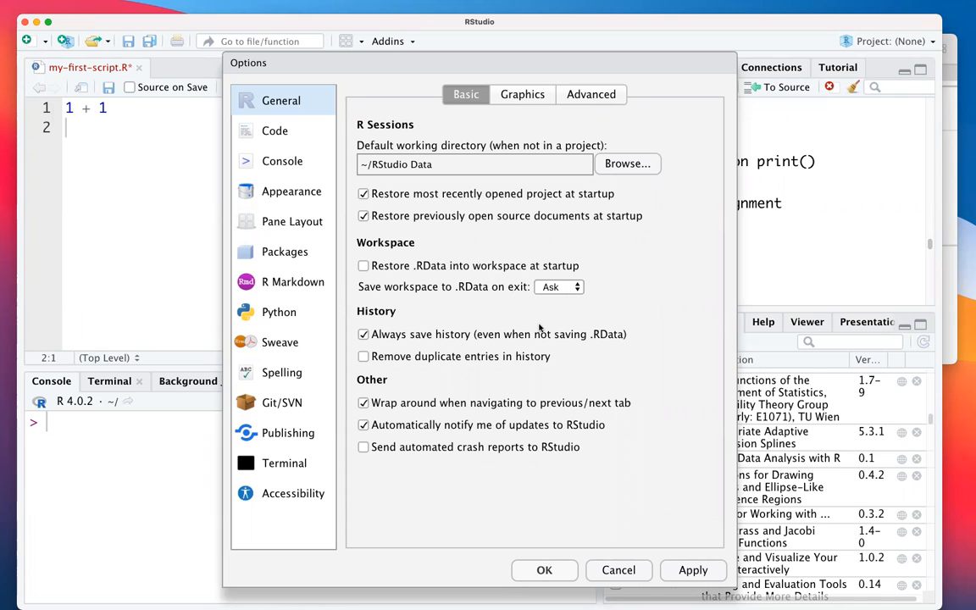
{"action": "left_click", "coordinate": [296, 195]}
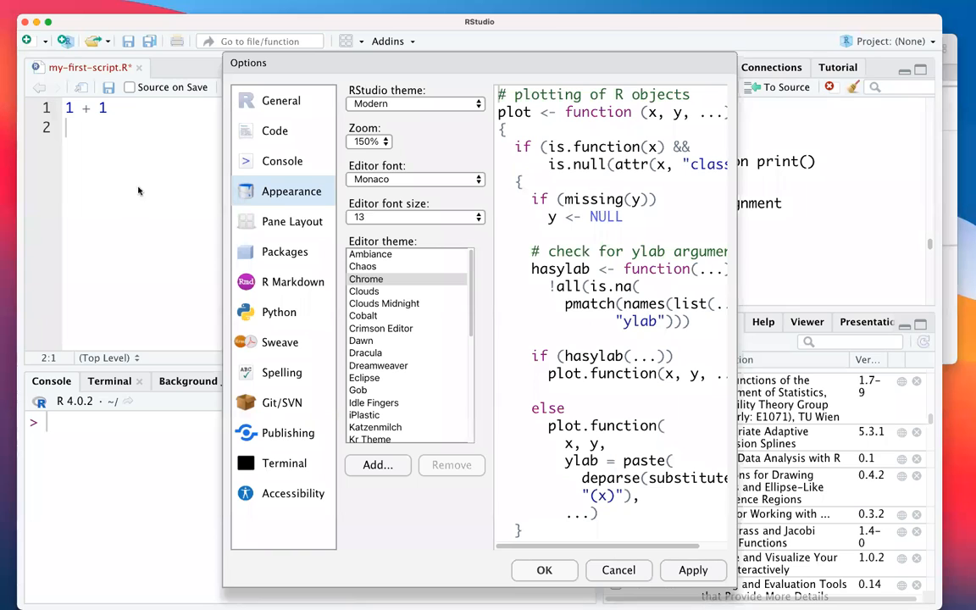
Preview a range of light and dark editor themes, such as Clouds Midnight, Dracula, Eclipse, Idle Fingers and Solarized Dark.
{"action": "left_click", "coordinate": [394, 304]}
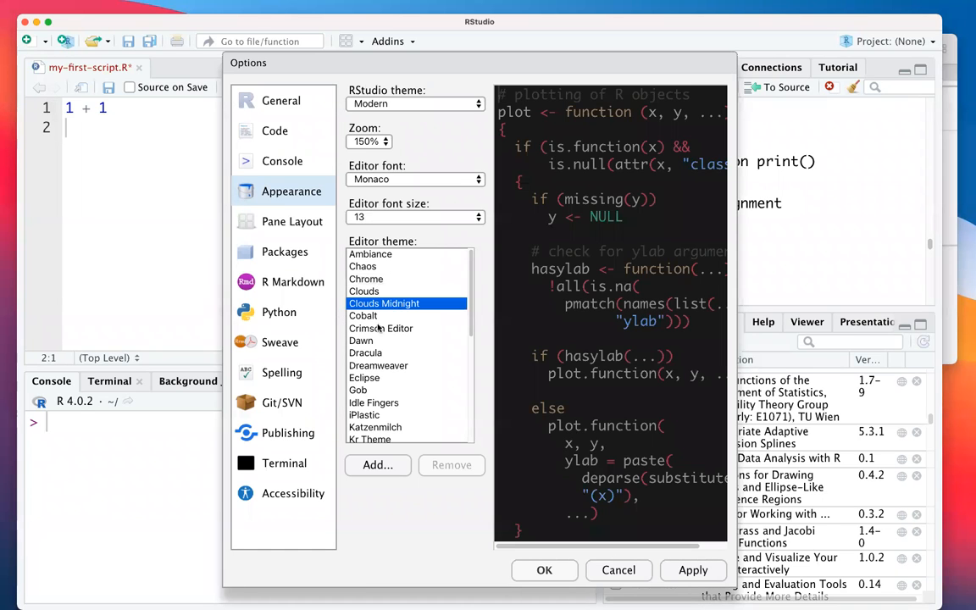
{"action": "left_click", "coordinate": [381, 329]}
{"action": "left_click", "coordinate": [381, 342]}
{"action": "left_click", "coordinate": [382, 353]}
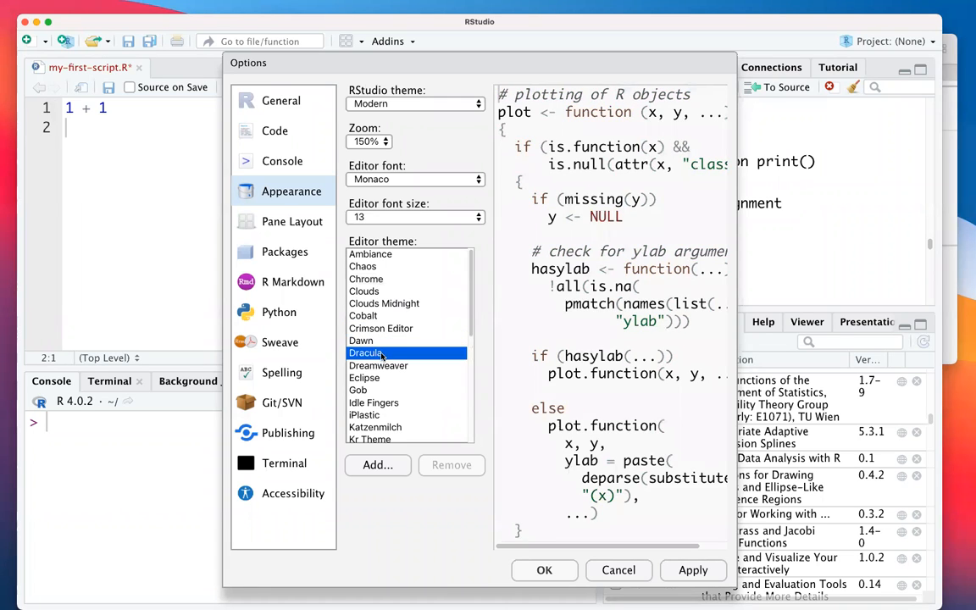
{"action": "left_click", "coordinate": [383, 365]}
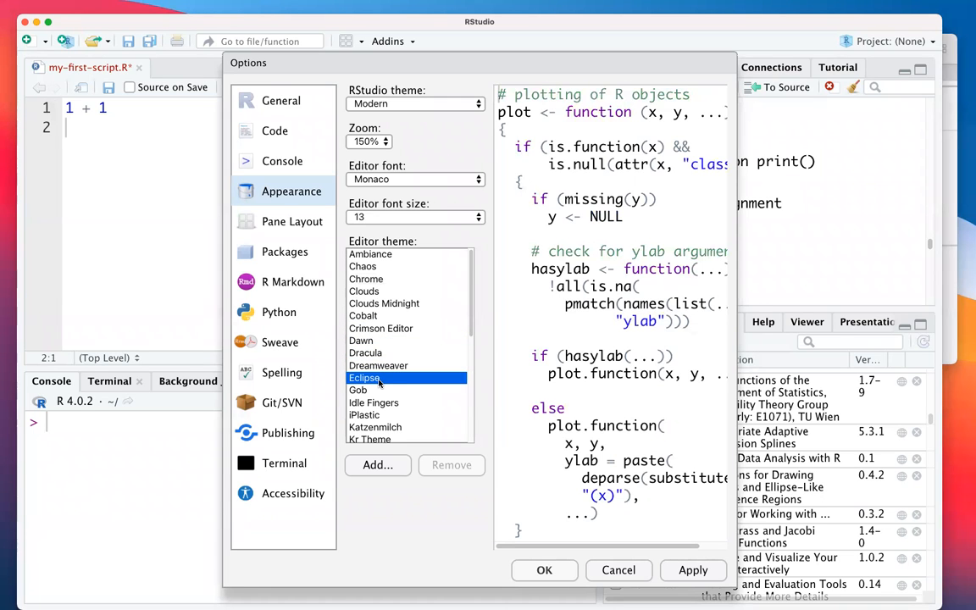
{"action": "left_click", "coordinate": [384, 401]}
{"action": "scroll", "coordinate": [396, 415], "scroll_direction": "down", "scroll_amount": 4}
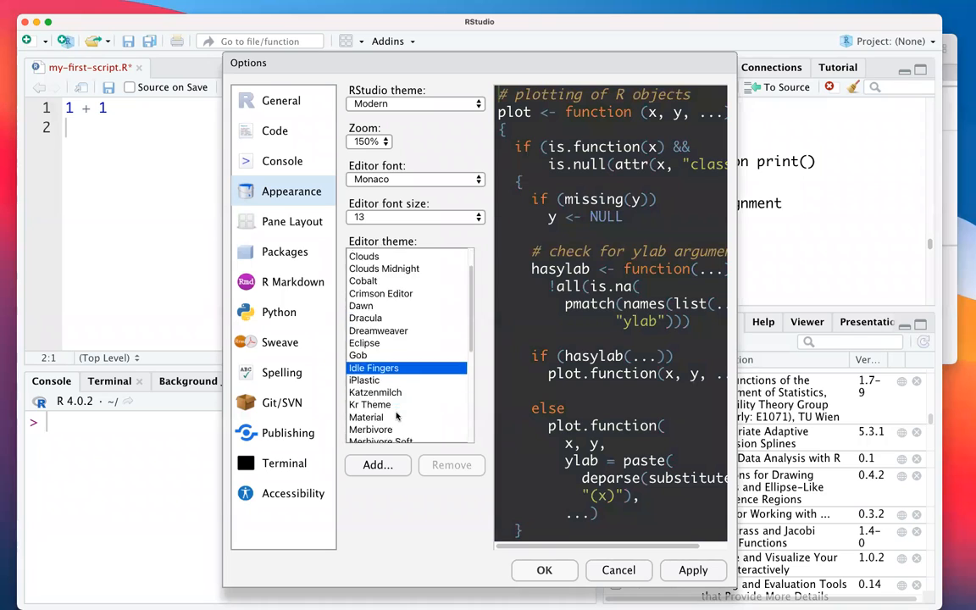
{"action": "left_click", "coordinate": [384, 399]}
{"action": "left_click", "coordinate": [396, 412]}
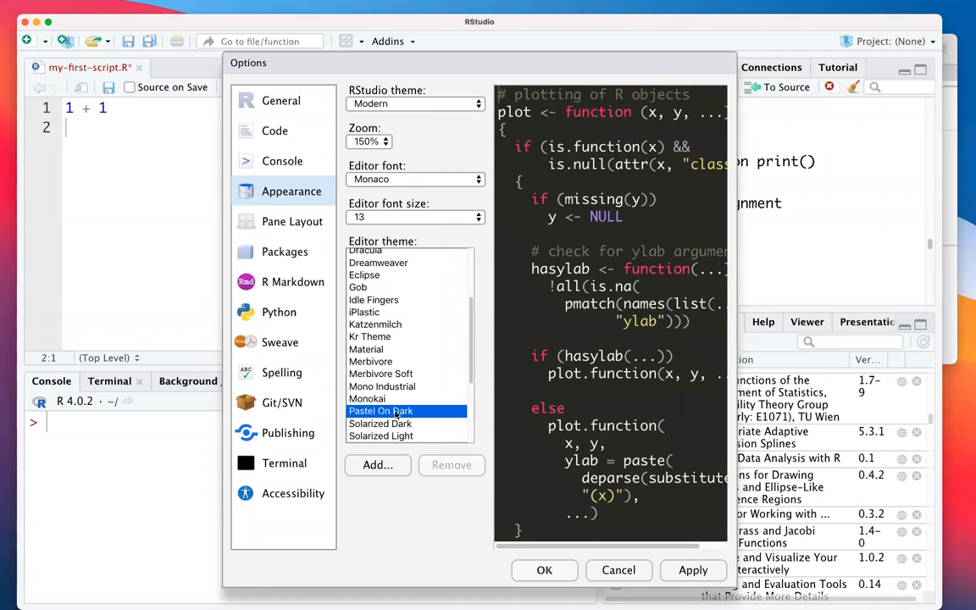
{"action": "left_click", "coordinate": [395, 424]}
Apply the Pastel On Dark editor theme, followed by the Solarized Dark theme.
{"action": "left_click", "coordinate": [398, 413]}
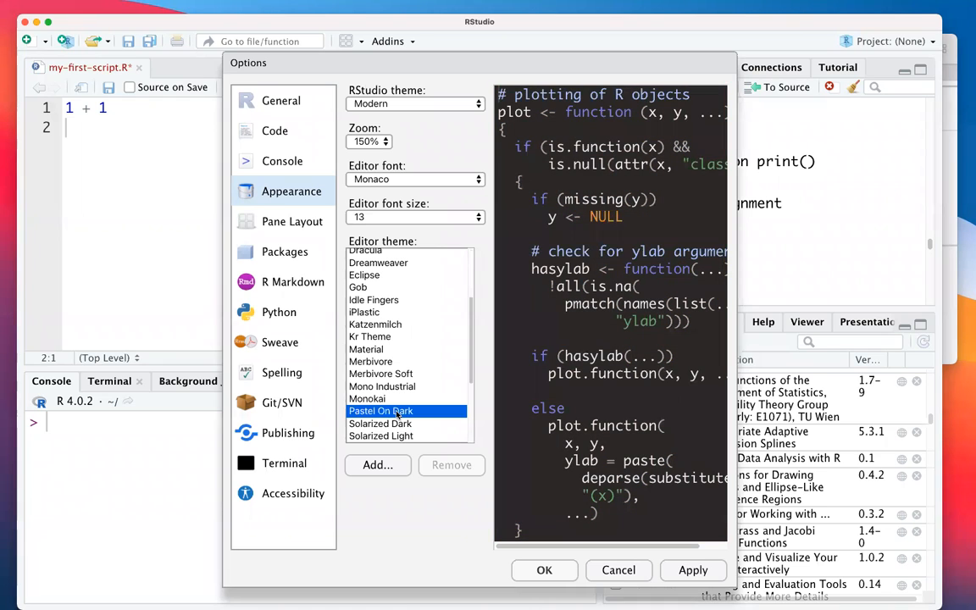
{"action": "left_click", "coordinate": [691, 570]}
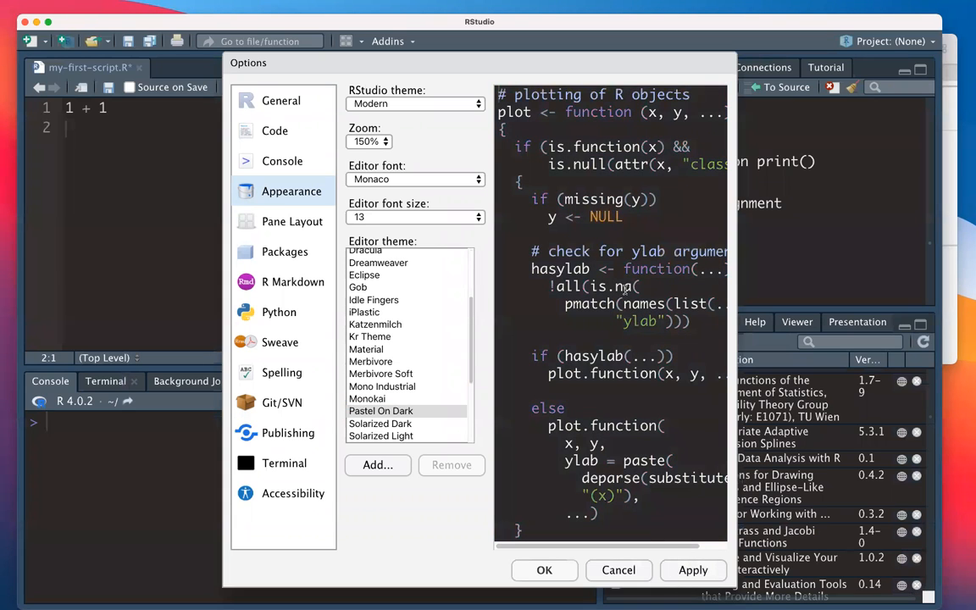
{"action": "left_click", "coordinate": [405, 424]}
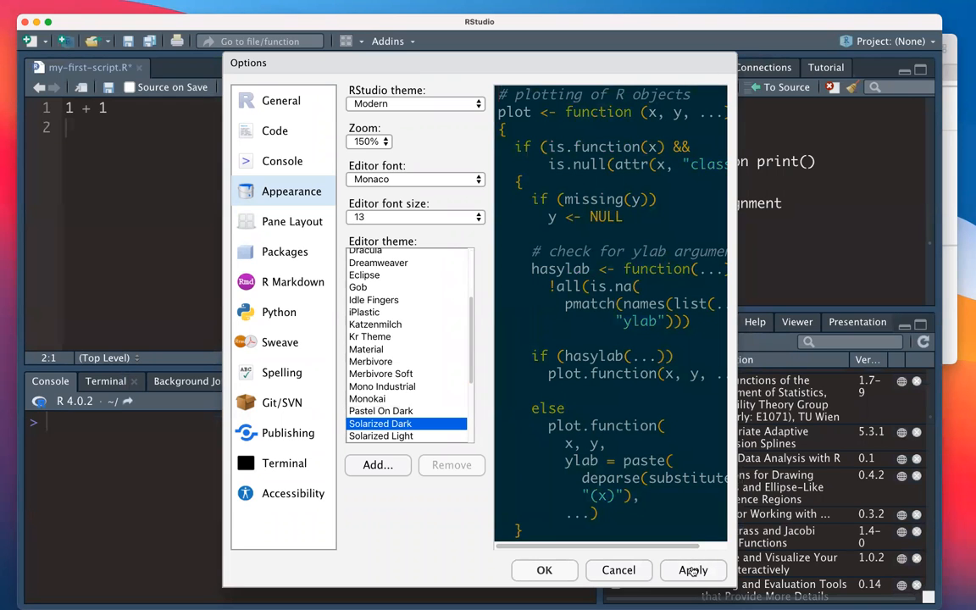
{"action": "left_click", "coordinate": [693, 570]}
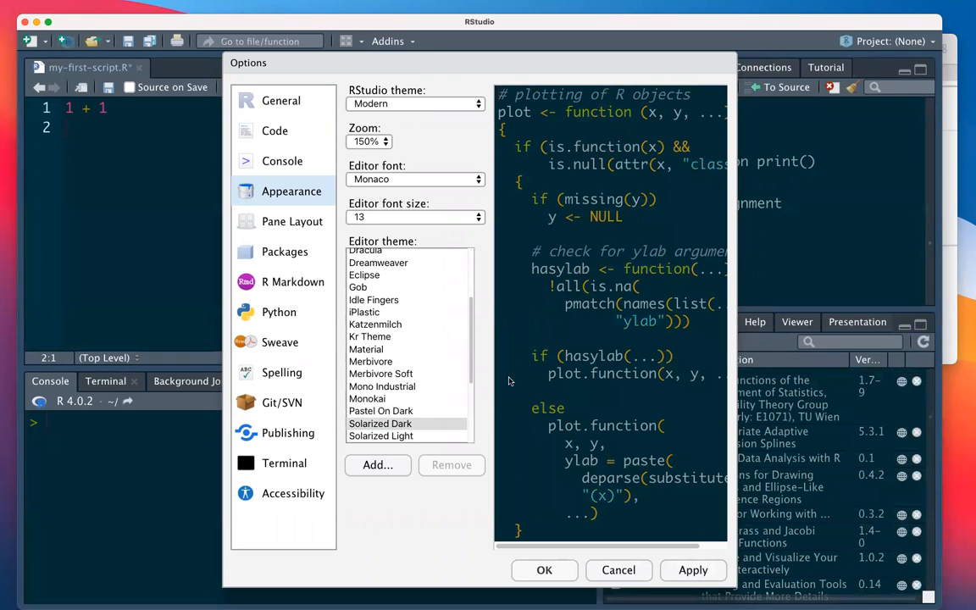
Set the editor theme back to Chrome and apply it.
{"action": "scroll", "coordinate": [359, 278], "scroll_direction": "up", "scroll_amount": 5}
{"action": "left_click", "coordinate": [373, 280]}
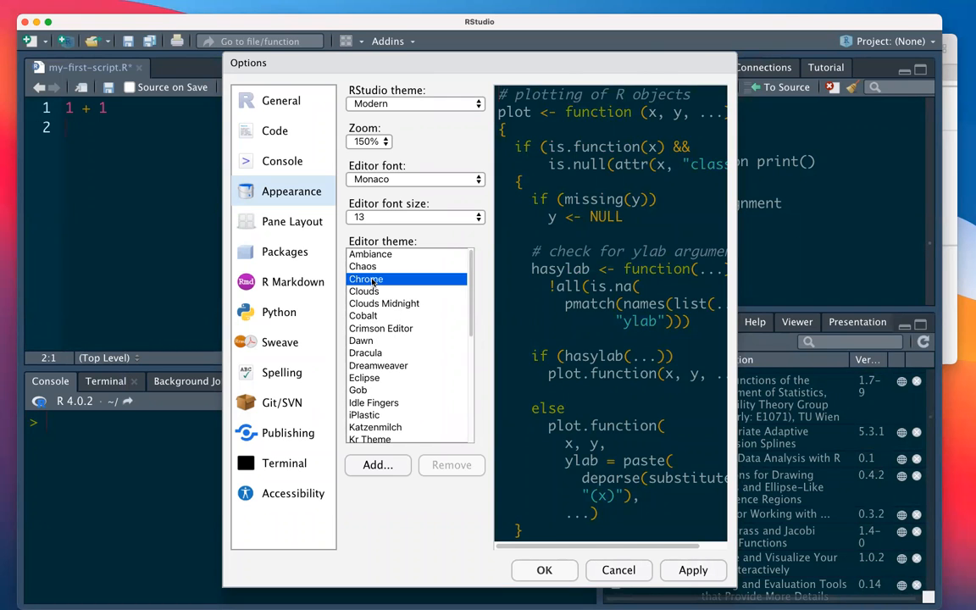
{"action": "left_click", "coordinate": [682, 571]}
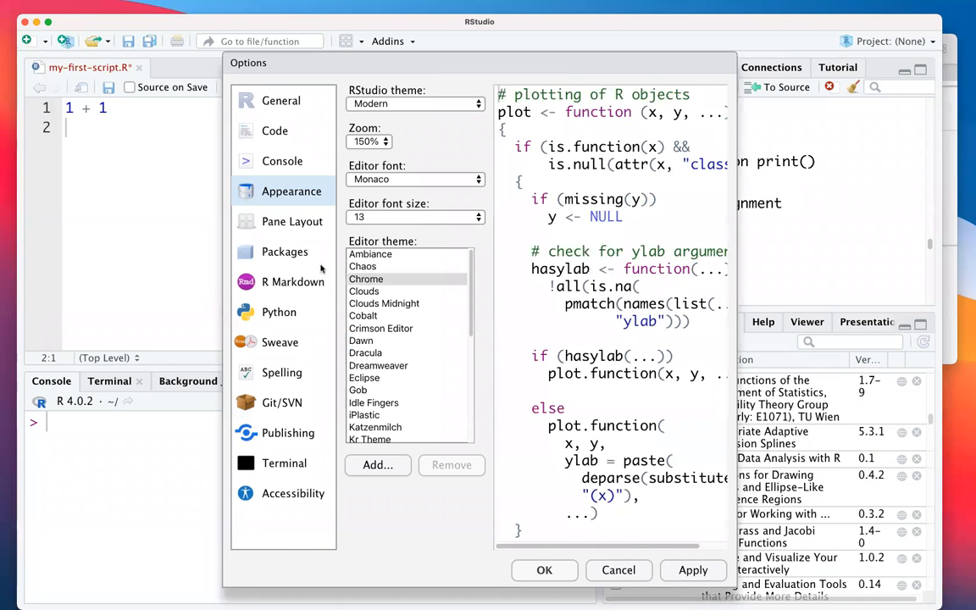
Swap the Console pane with the Environment, History and Connections pane in the pane layout, confirm the options, and show the empty Plots pane.
{"action": "left_click", "coordinate": [288, 221]}
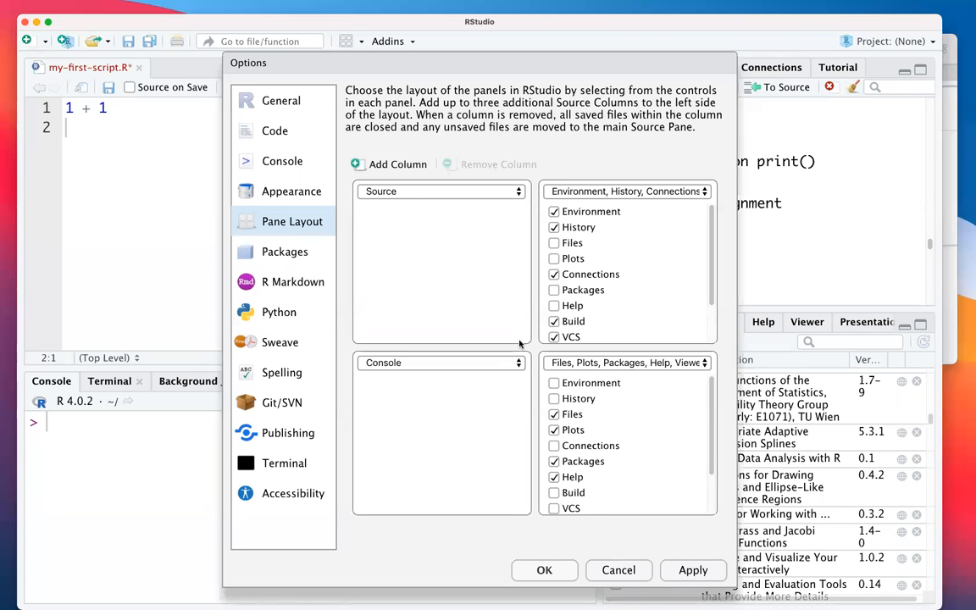
{"action": "left_click", "coordinate": [519, 365]}
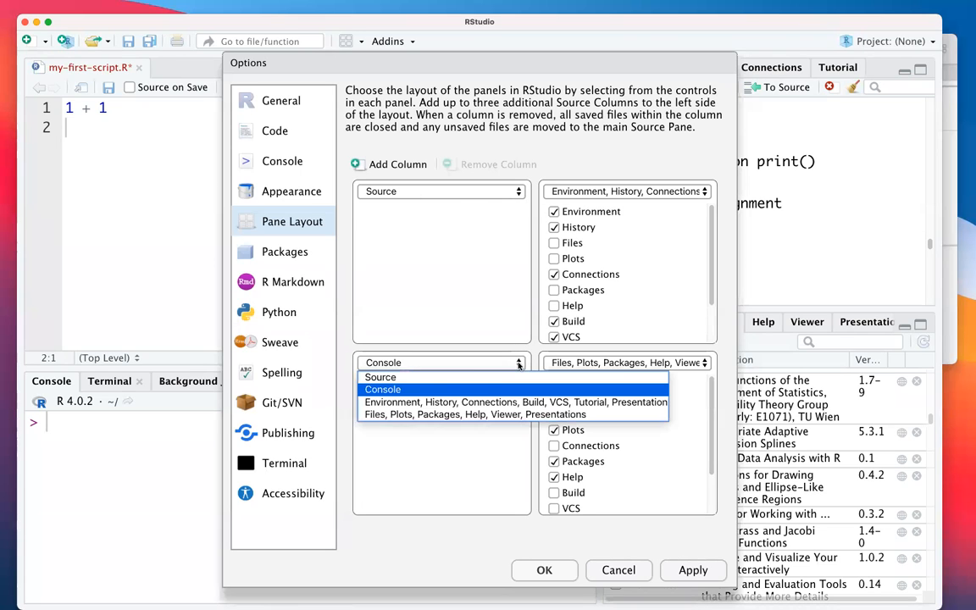
{"action": "left_click", "coordinate": [439, 403]}
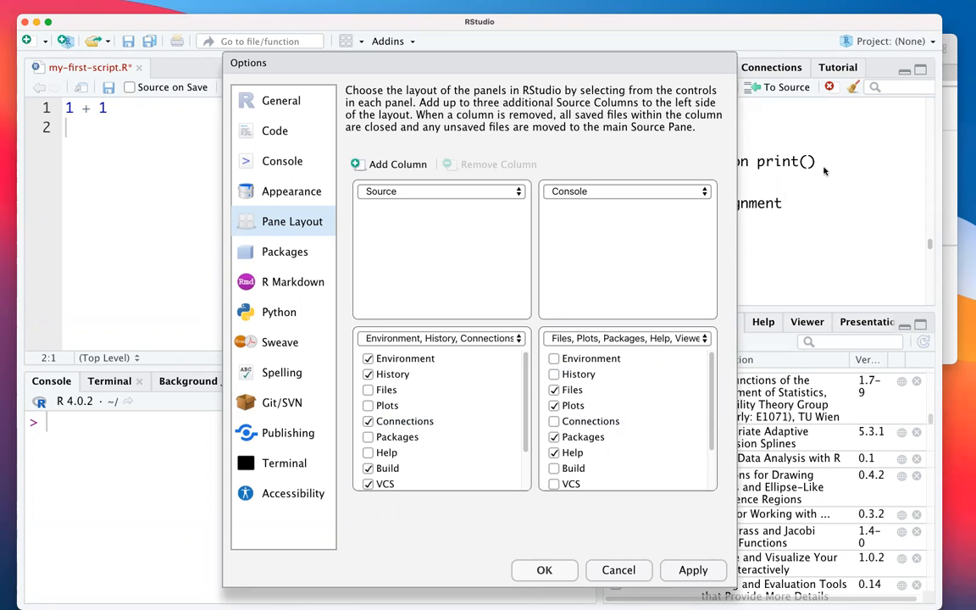
{"action": "left_click", "coordinate": [694, 570]}
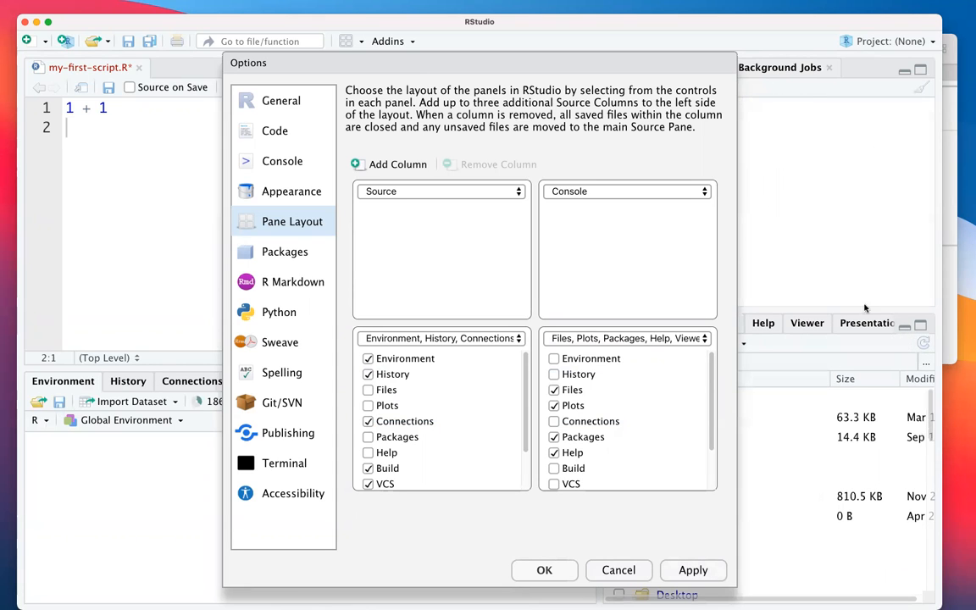
{"action": "left_click", "coordinate": [544, 570]}
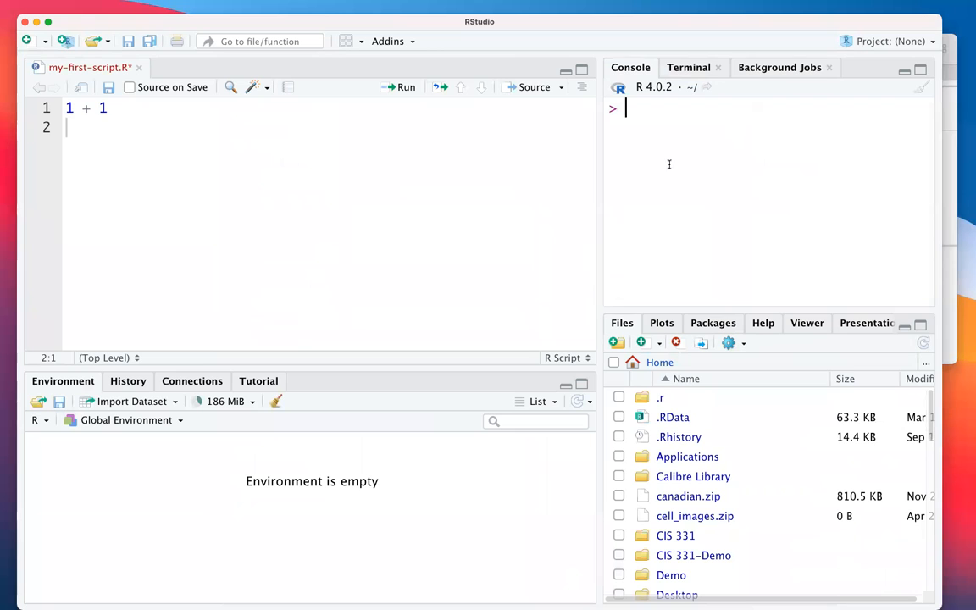
{"action": "left_click", "coordinate": [665, 323]}
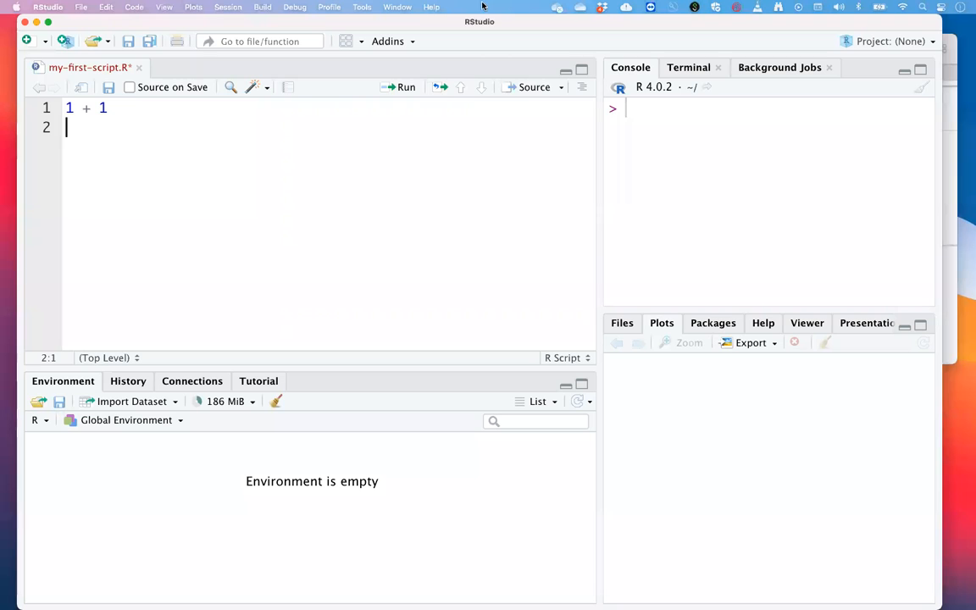
Browse the keyboard shortcut quick reference and close it.
{"action": "left_click", "coordinate": [427, 8]}
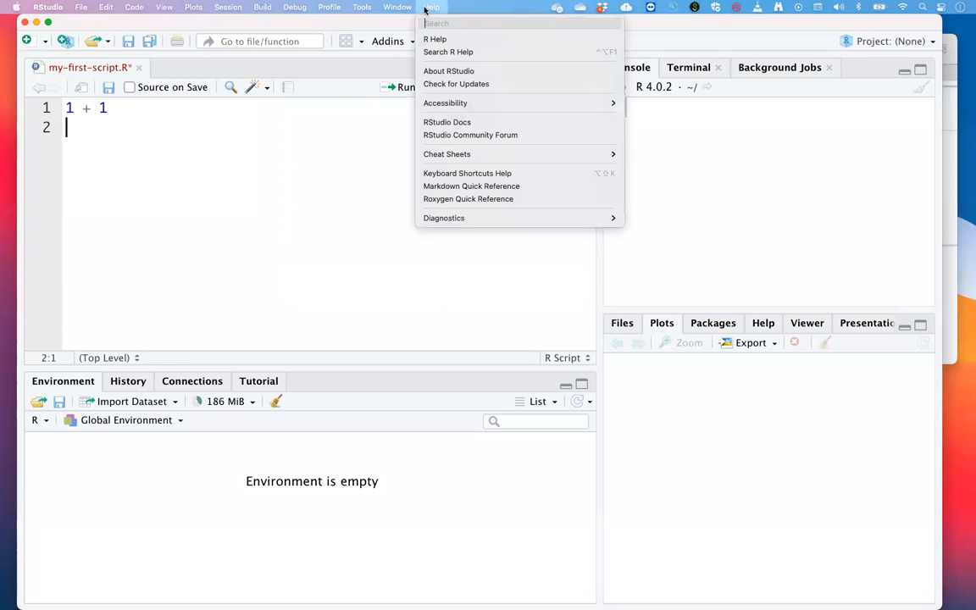
{"action": "left_click", "coordinate": [467, 178]}
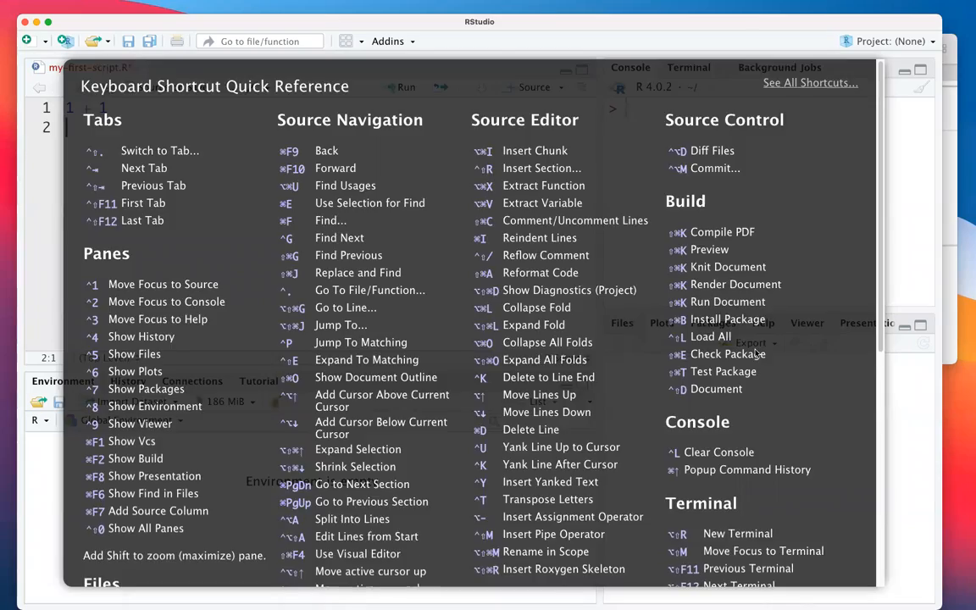
{"action": "scroll", "coordinate": [757, 354], "scroll_direction": "down", "scroll_amount": 10}
{"action": "scroll", "coordinate": [755, 352], "scroll_direction": "up", "scroll_amount": 10}
{"action": "left_click", "coordinate": [46, 263]}
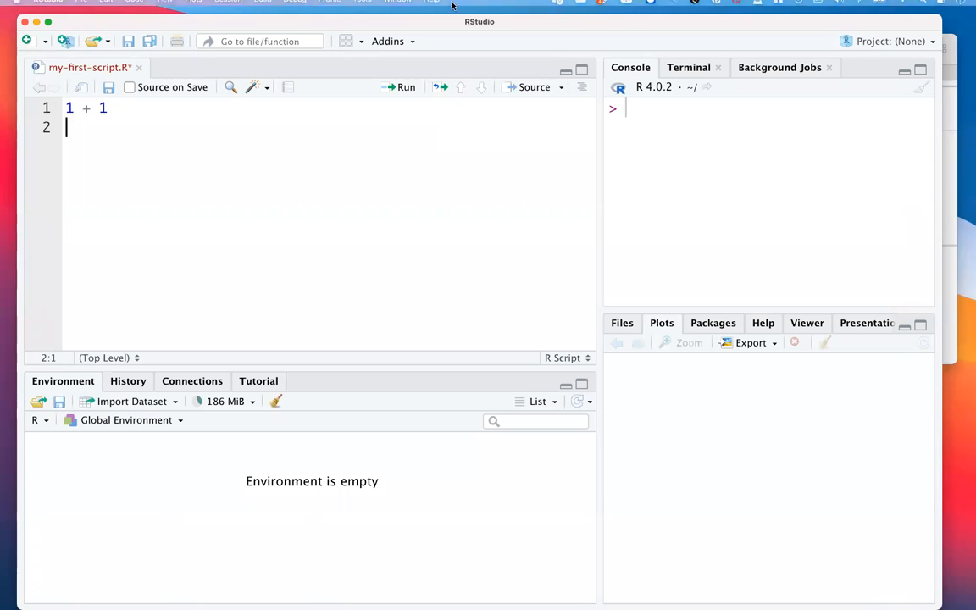
Open the full RStudio Cheatsheets collection in the web browser from the built-in help resources.
{"action": "left_click", "coordinate": [432, 7]}
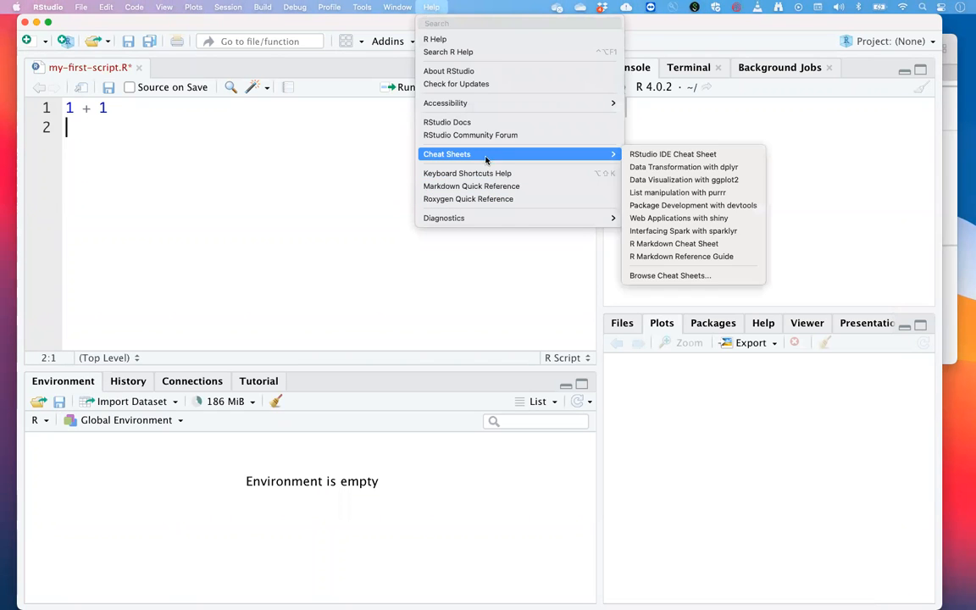
{"action": "mouse_move", "coordinate": [474, 154]}
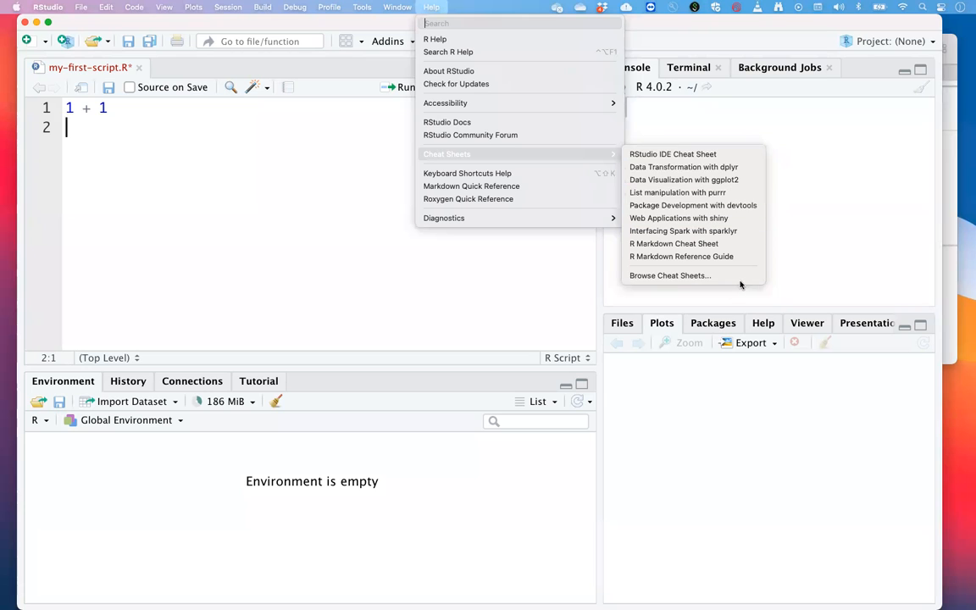
{"action": "left_click", "coordinate": [672, 276]}
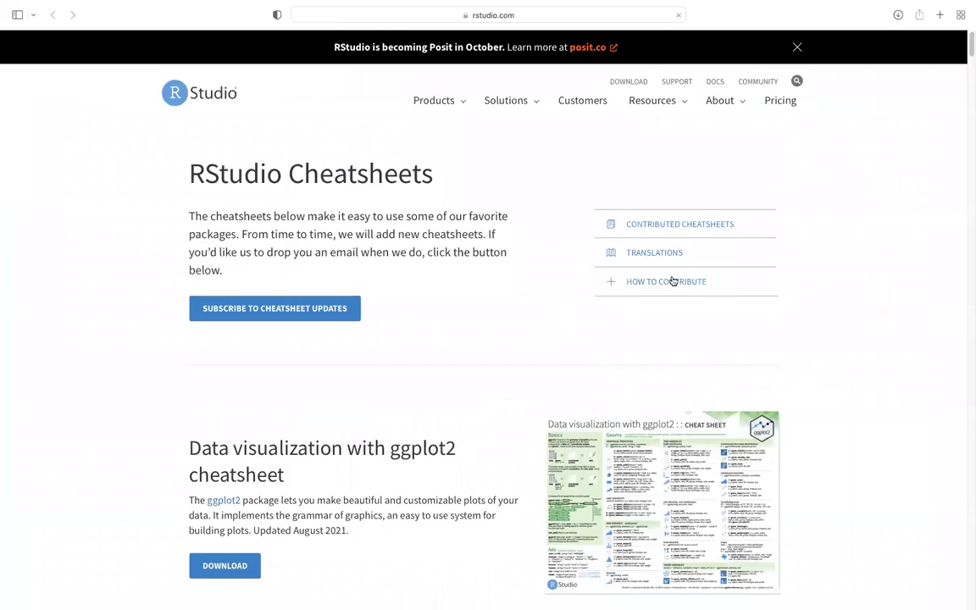
Look through the package cheatsheets on the web page, including ggplot2, dplyr, tidyr, purrr and stringr, and return to RStudio.
{"action": "scroll", "coordinate": [672, 280], "scroll_direction": "down", "scroll_amount": 6}
{"action": "scroll", "coordinate": [635, 254], "scroll_direction": "up", "scroll_amount": 2}
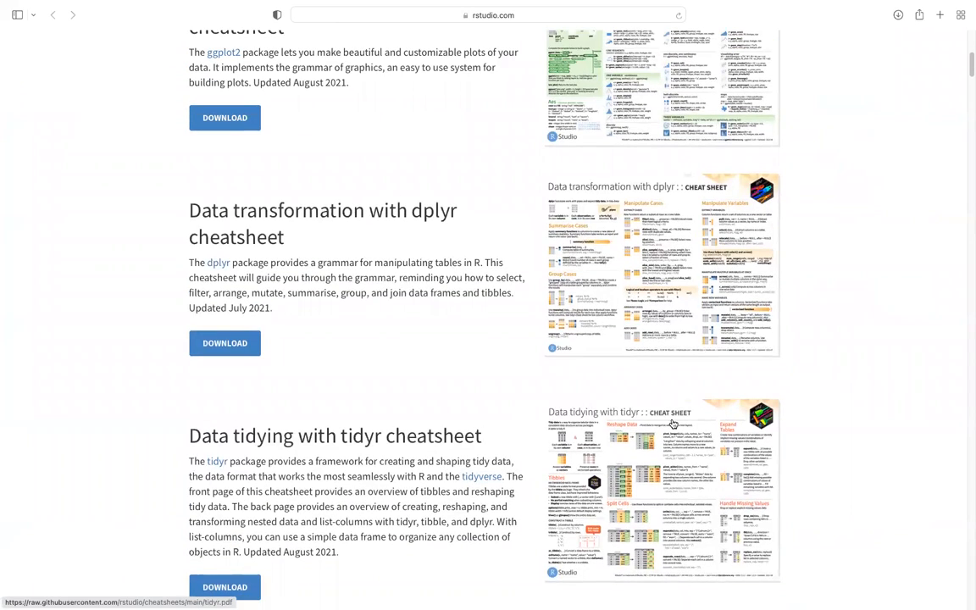
{"action": "scroll", "coordinate": [672, 424], "scroll_direction": "up", "scroll_amount": 3}
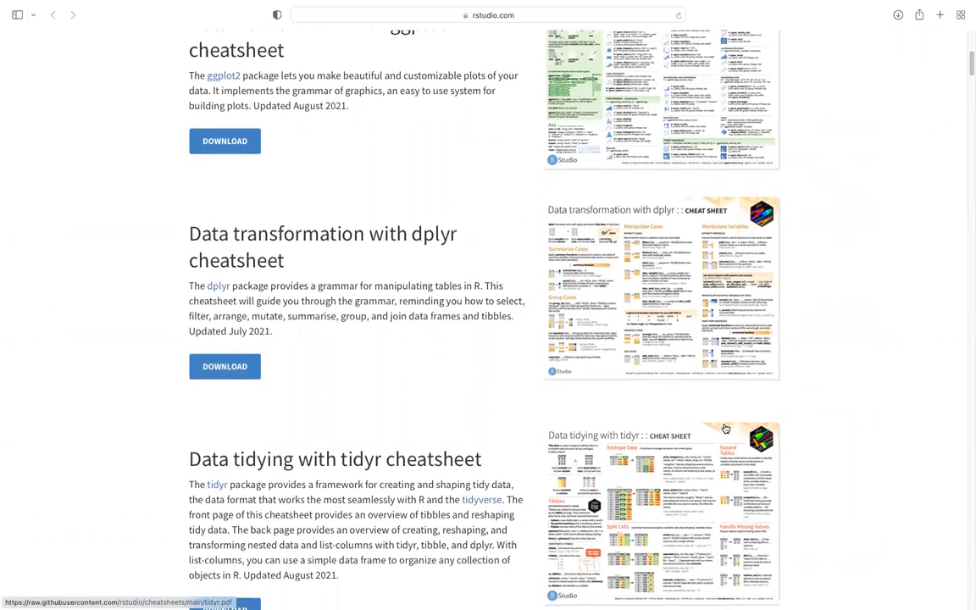
{"action": "scroll", "coordinate": [721, 235], "scroll_direction": "up", "scroll_amount": 3}
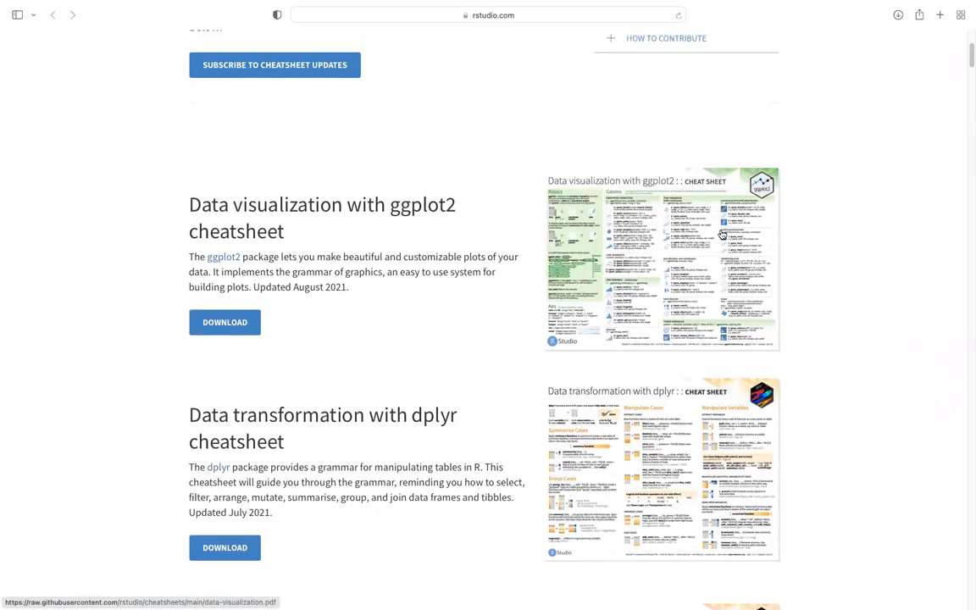
{"action": "scroll", "coordinate": [721, 235], "scroll_direction": "down", "scroll_amount": 5}
{"action": "scroll", "coordinate": [722, 235], "scroll_direction": "down", "scroll_amount": 8}
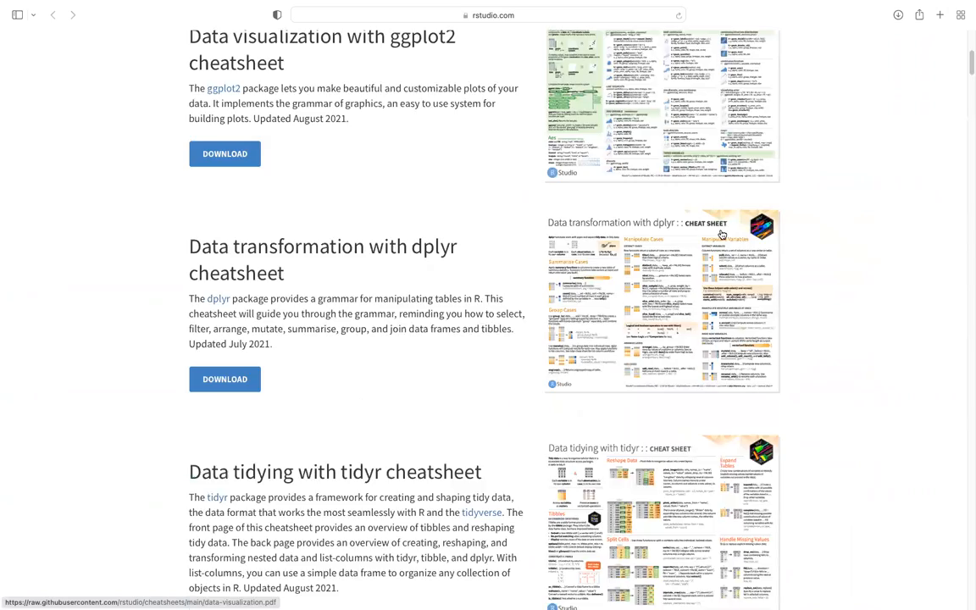
{"action": "scroll", "coordinate": [802, 407], "scroll_direction": "down", "scroll_amount": 5}
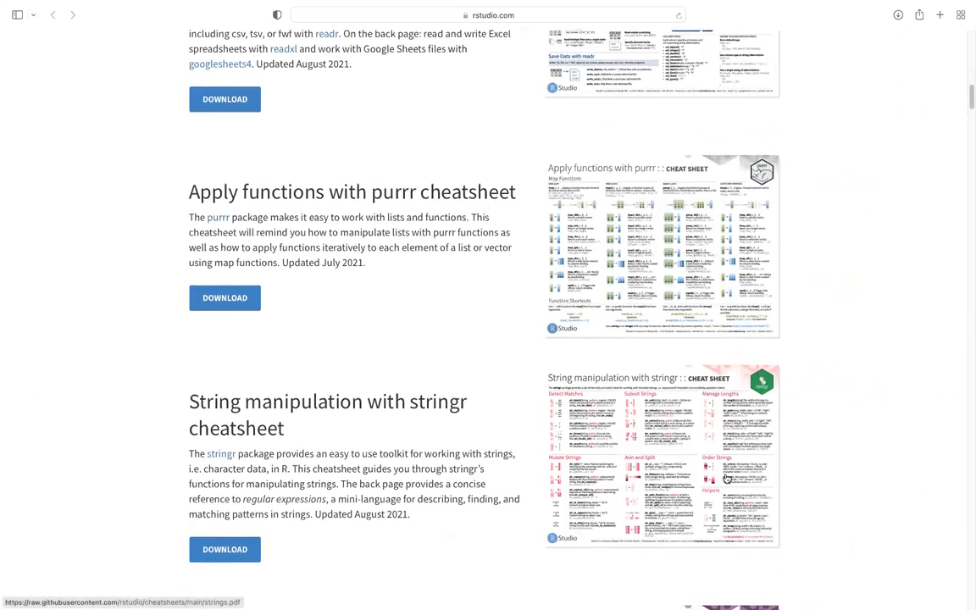
{"action": "scroll", "coordinate": [726, 479], "scroll_direction": "down", "scroll_amount": 8}
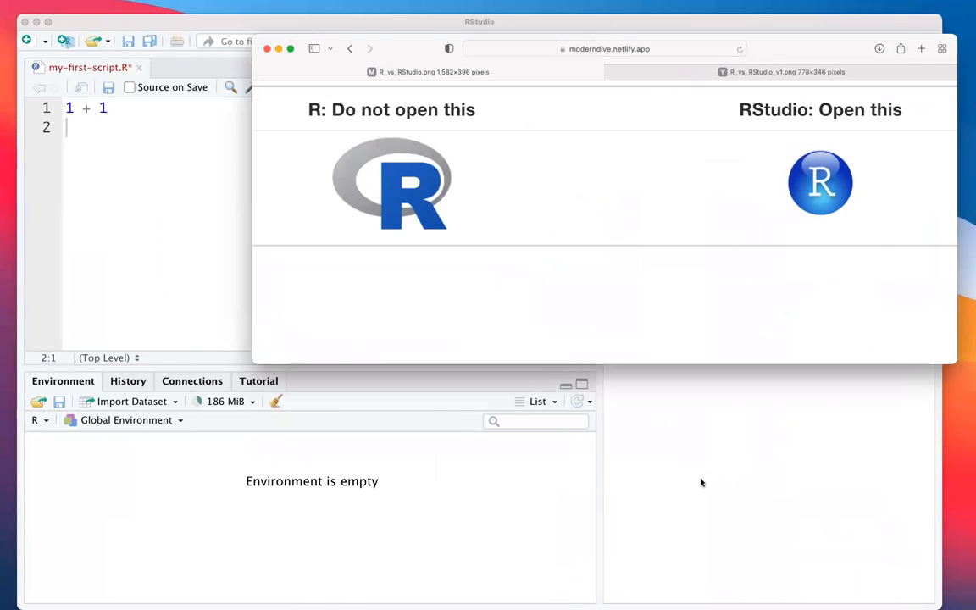
{"action": "left_click", "coordinate": [701, 482]}
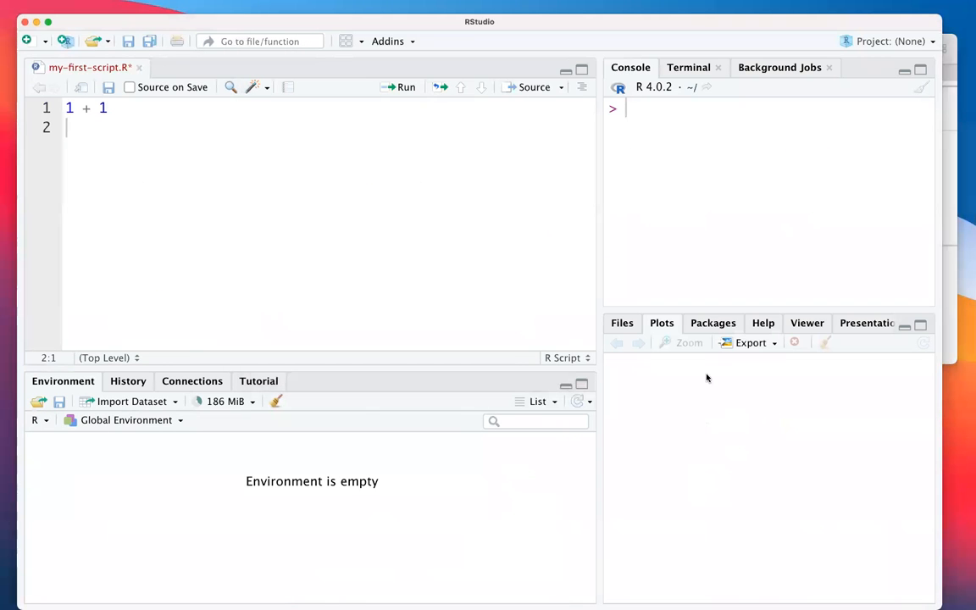
{"action": "mouse_move", "coordinate": [498, 6]}
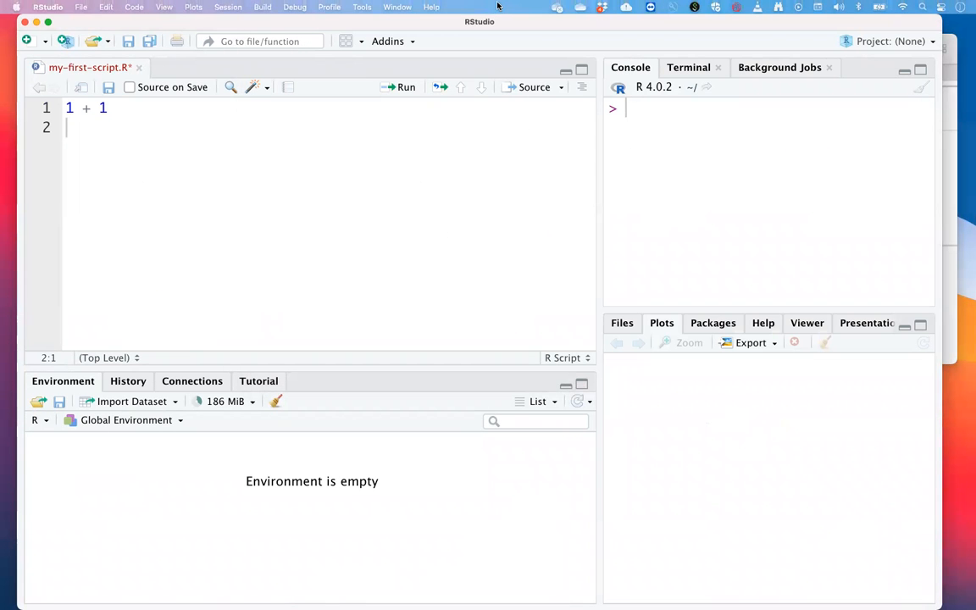